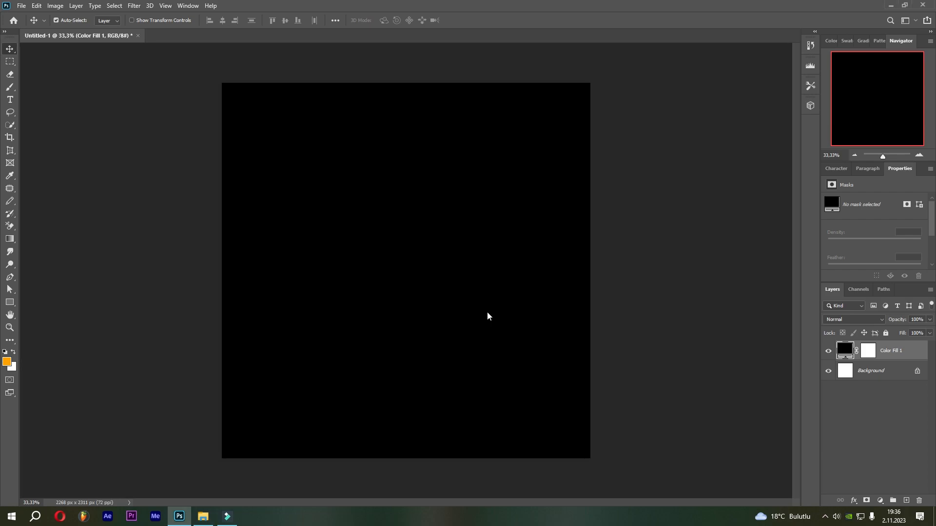
- Place the canyon photo above the black colour fill and merge it down into a new empty layer
key("Return")
left_click(895, 372)
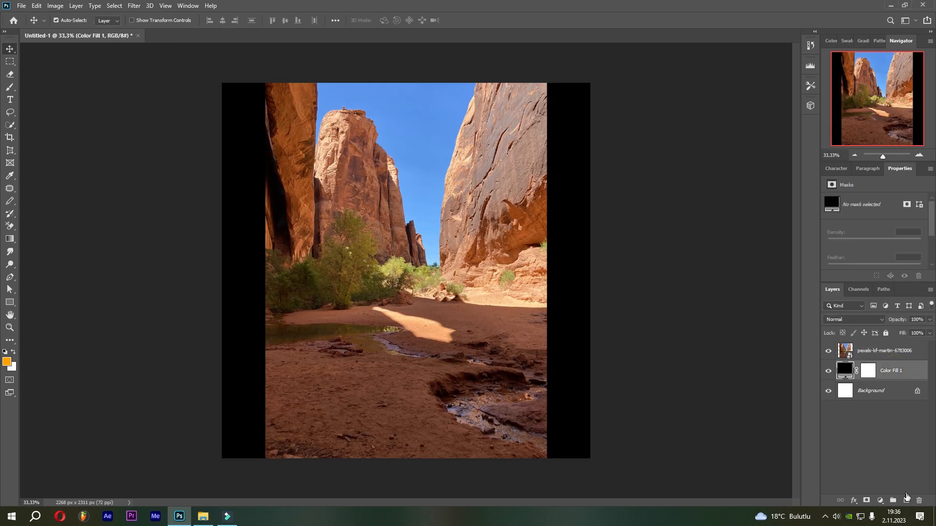
left_click(906, 501)
left_click(878, 357)
right_click(878, 357)
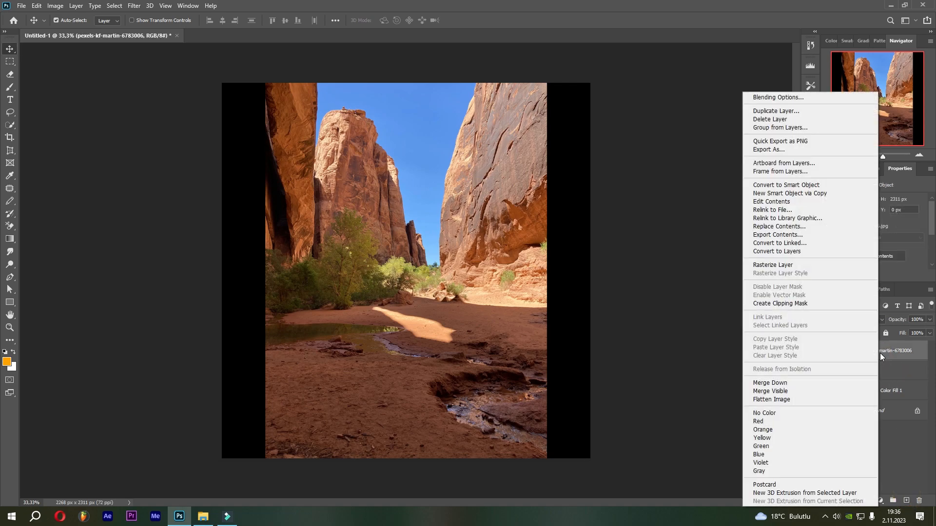
left_click(793, 384)
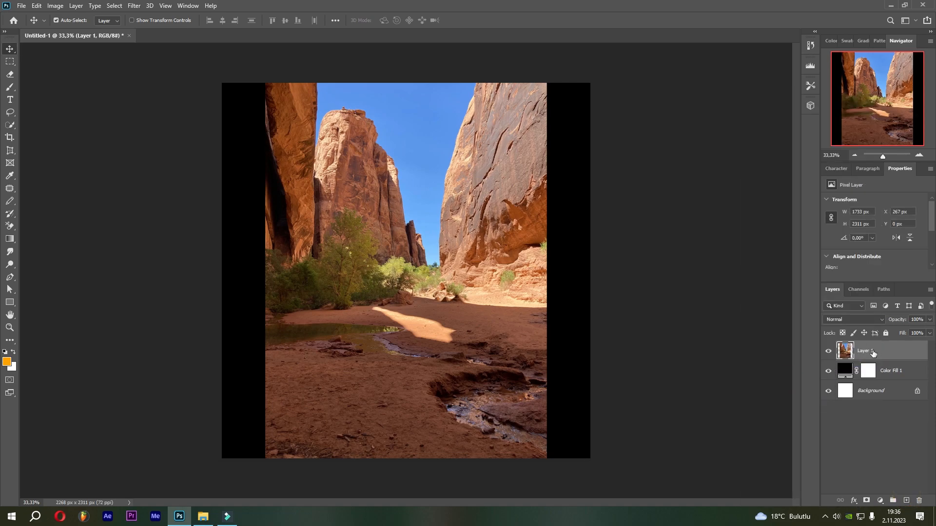
- Enlarge the canyon layer to about 112% proportionally with Content-Aware Scale
left_click(35, 6)
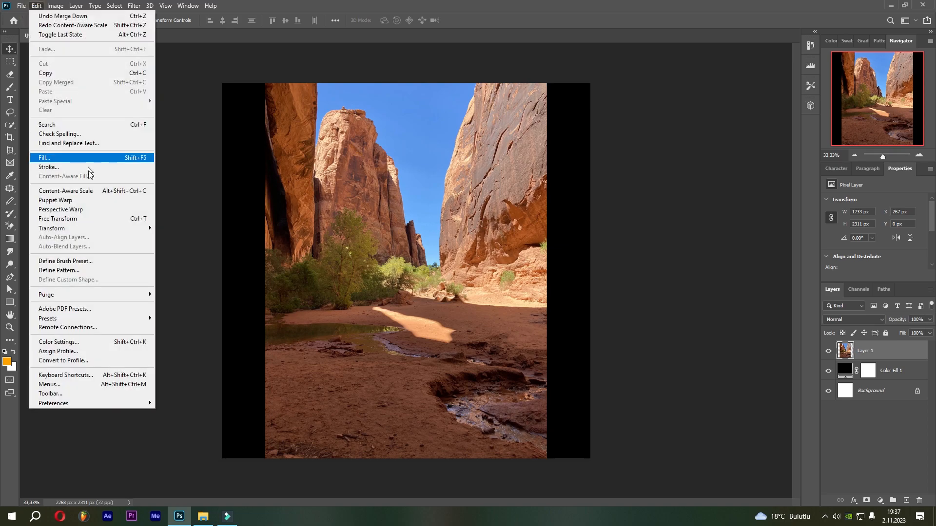
left_click(90, 188)
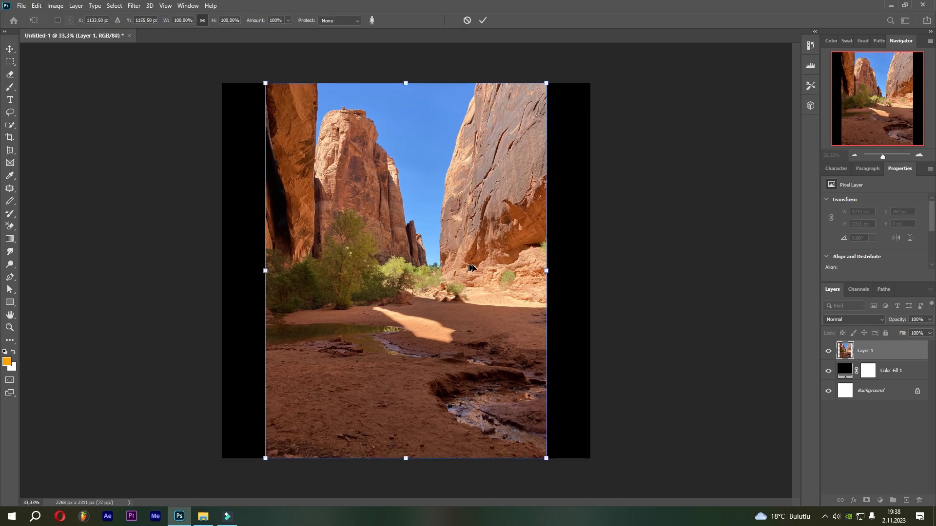
left_click_drag(546, 271, 563, 270)
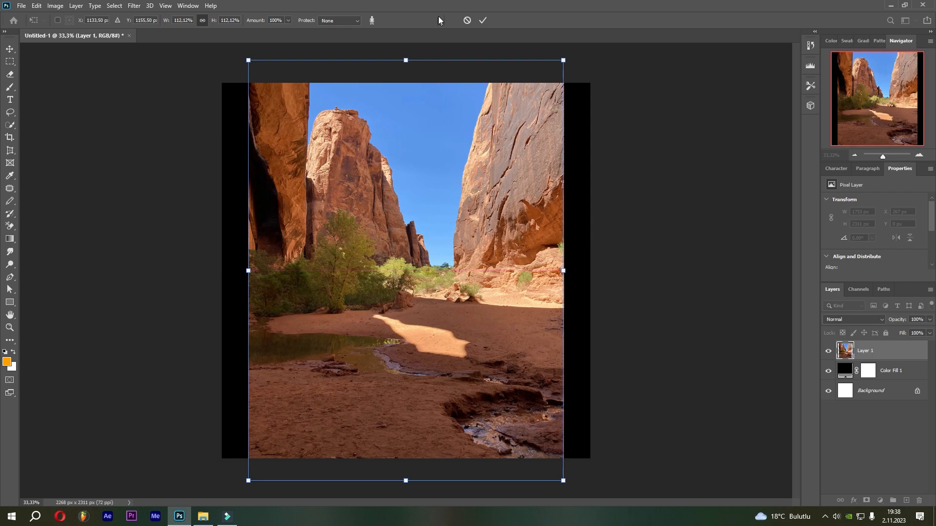
left_click(486, 21)
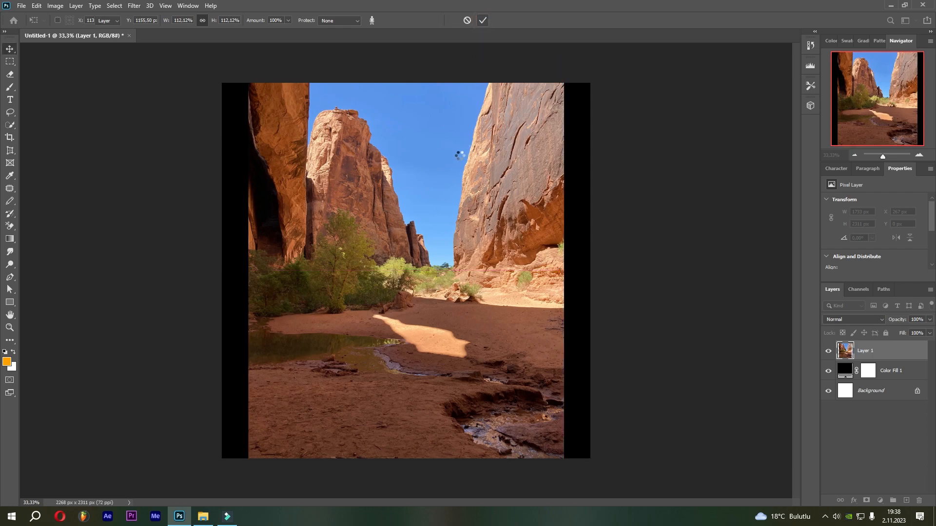
- Scale the canyon layer to about 116% and move it down so its upper edge meets the canvas edge
left_click(36, 6)
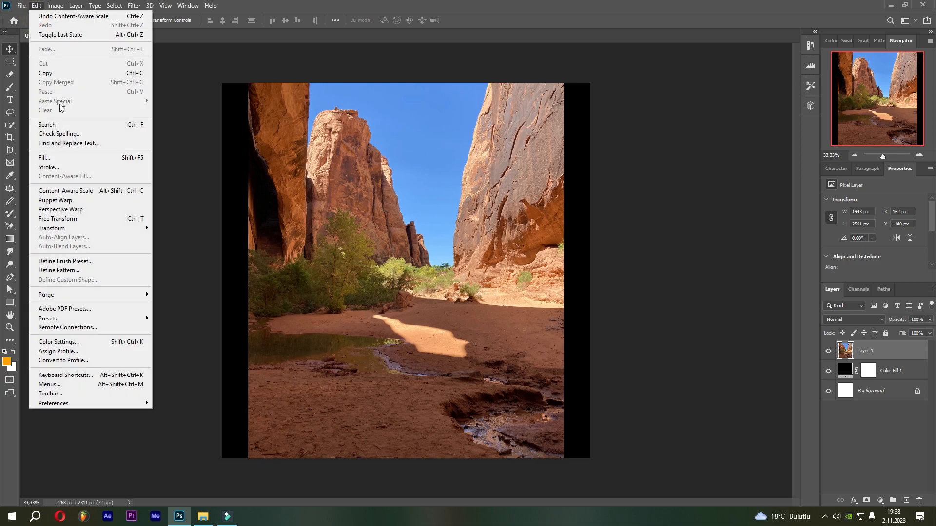
mouse_move(78, 229)
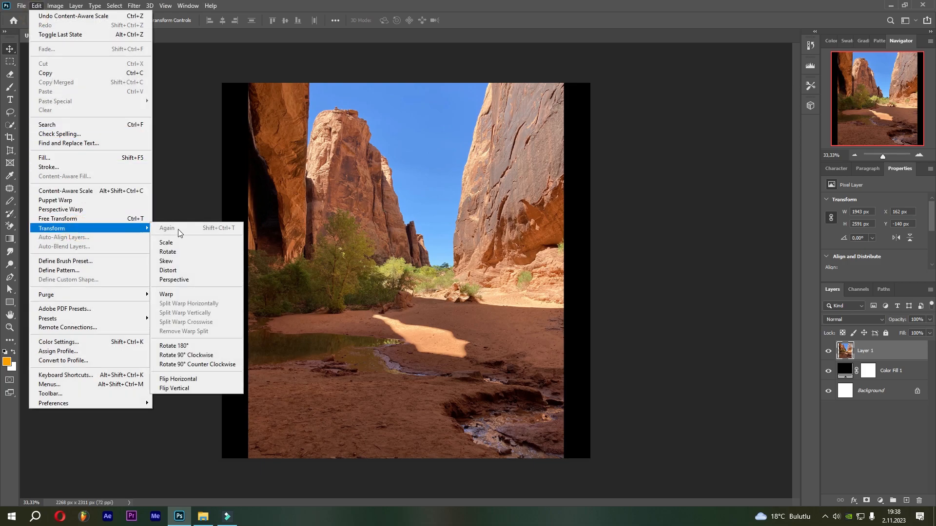
left_click(180, 240)
left_click_drag(573, 276, 599, 276)
left_click_drag(503, 234, 508, 287)
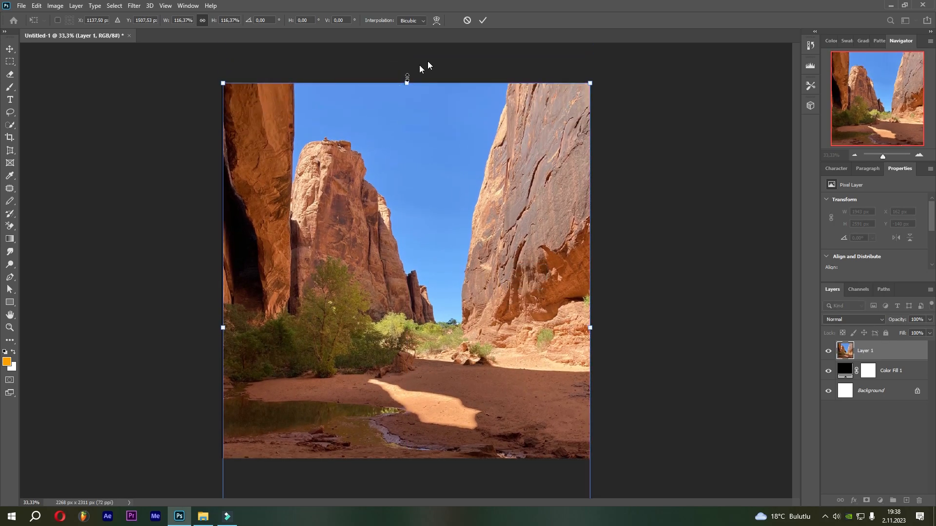
left_click(482, 20)
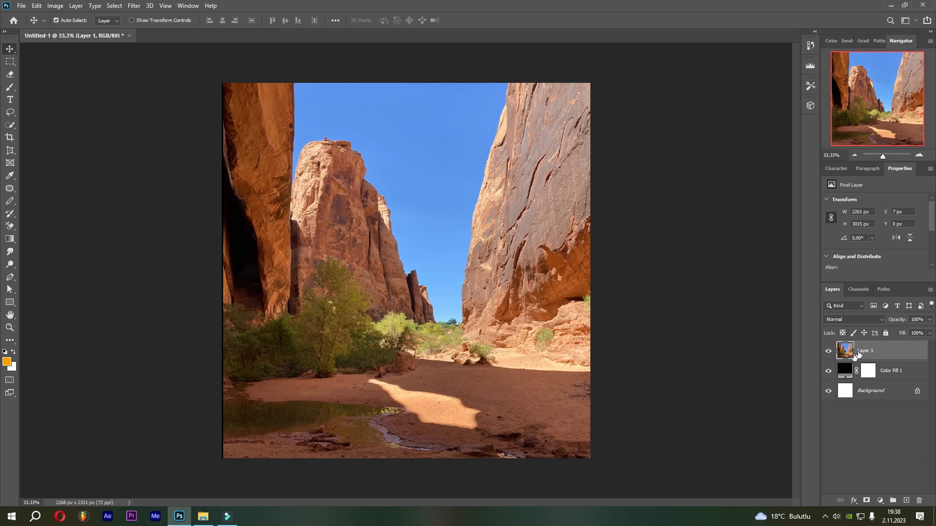
- Remove the sunlit patch on the sandy ground with the Patch tool, using the shaded sand beside it as source
left_click(13, 191)
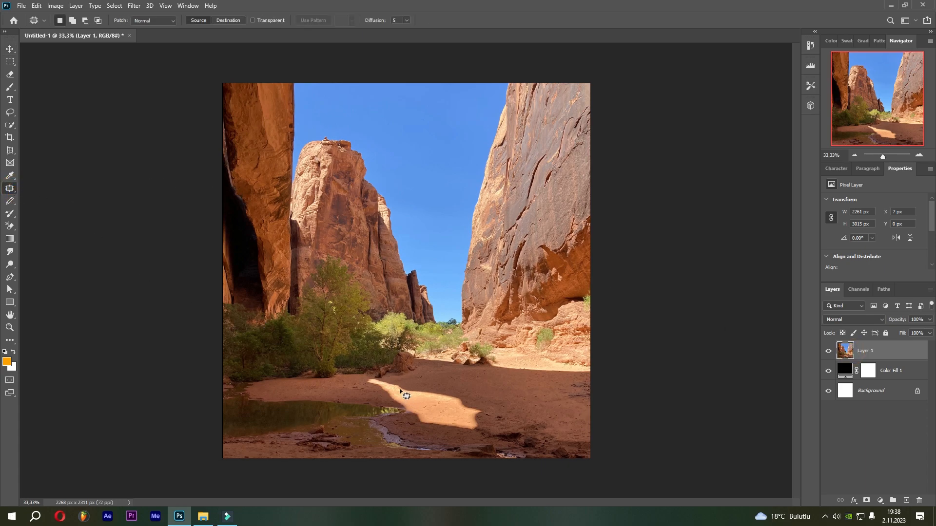
left_click_drag(368, 376, 393, 383)
left_click_drag(484, 433, 433, 431)
mouse_move(373, 382)
left_mouse_down()
mouse_move(366, 378)
mouse_move(493, 387)
left_mouse_up()
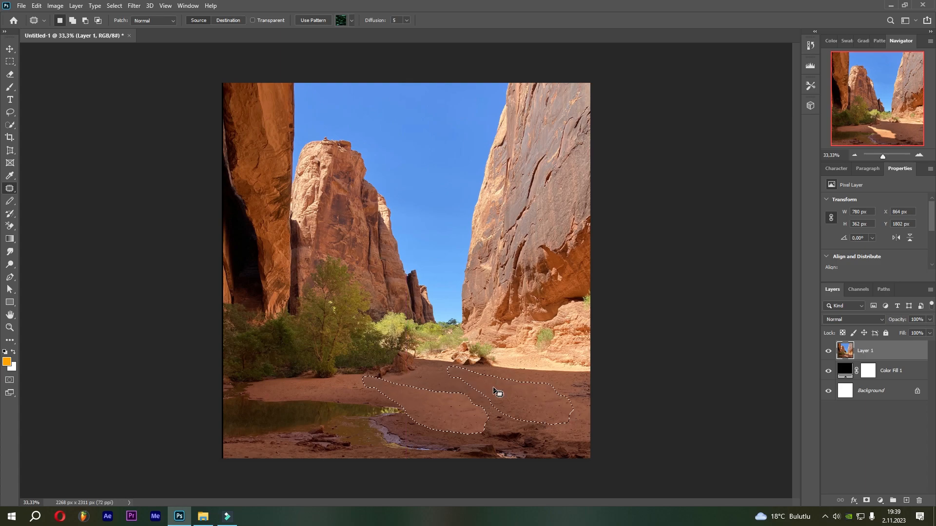
key("ctrl+d")
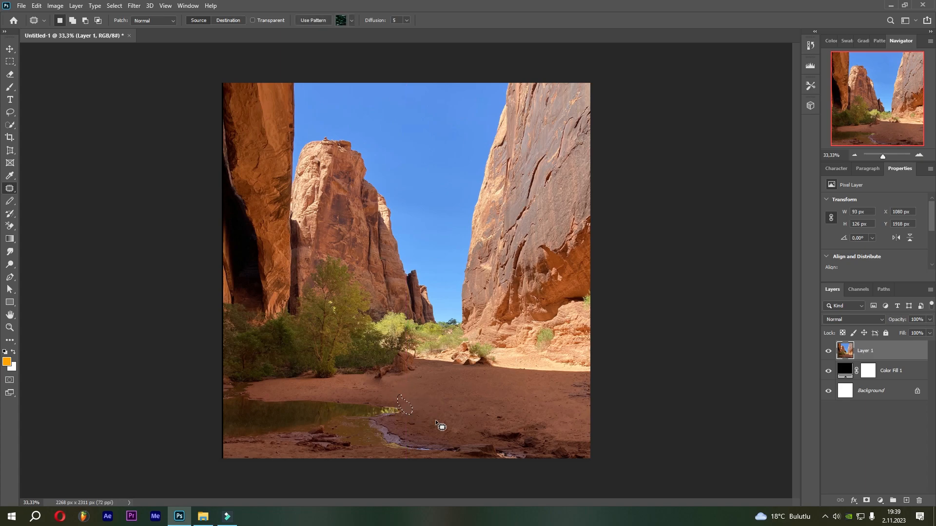
left_click(435, 420)
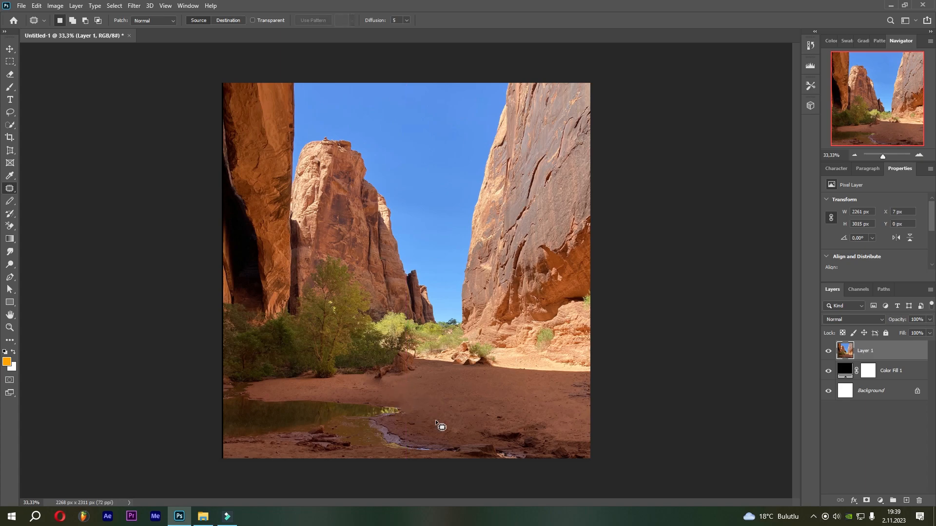
- Hide the blue sky of the canyon layer using Blend If on the Blue channel, with This Layer's white limit at 200
right_click(875, 355)
left_click(809, 108)
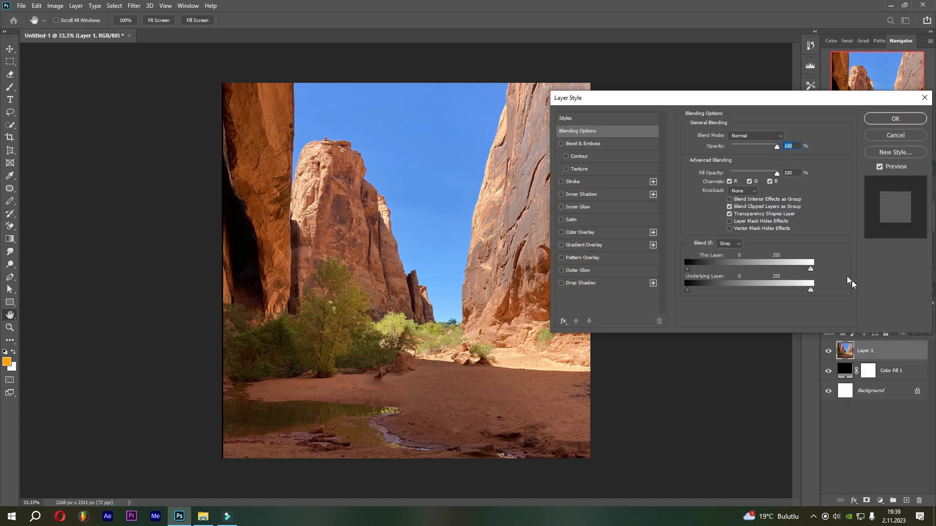
left_click(739, 243)
left_click(727, 273)
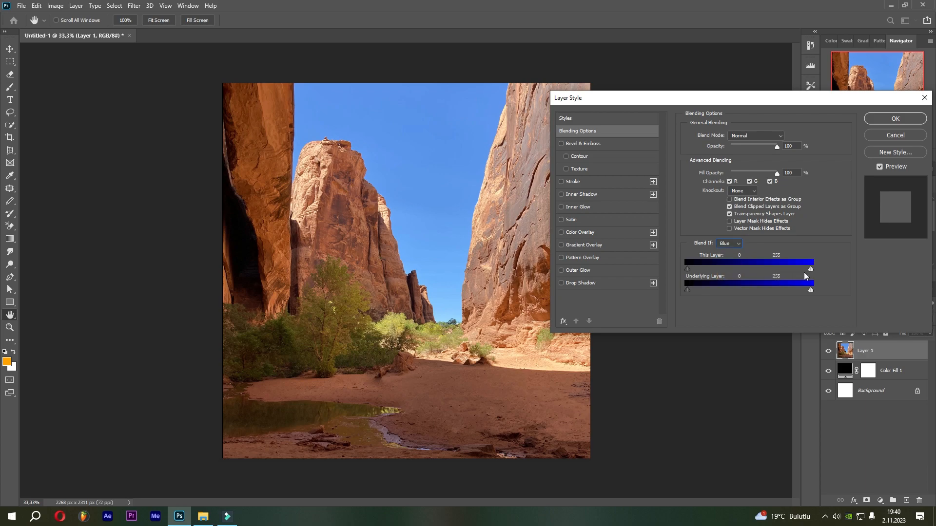
left_click_drag(811, 270, 784, 271)
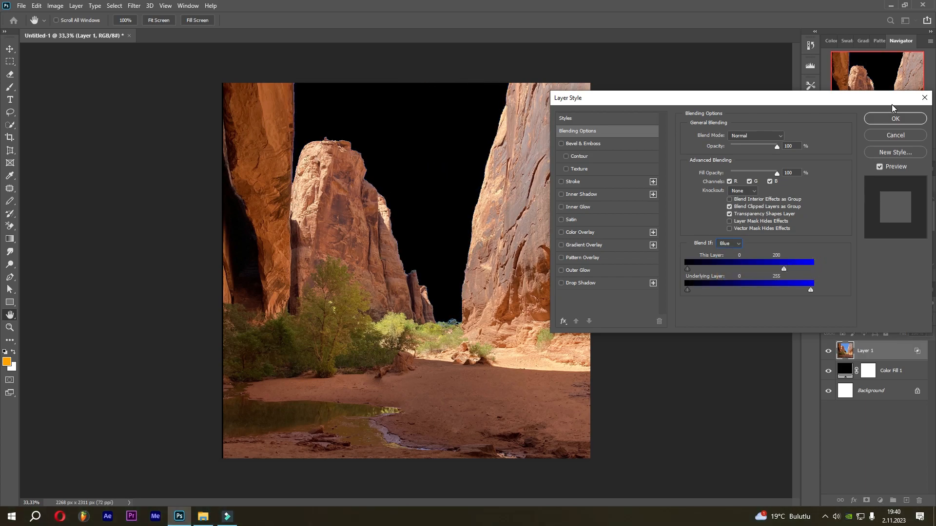
left_click(894, 119)
- Convert the canyon layer to a smart object and apply the Camera Raw Filter with Texture -41 and Clarity -35
right_click(892, 353)
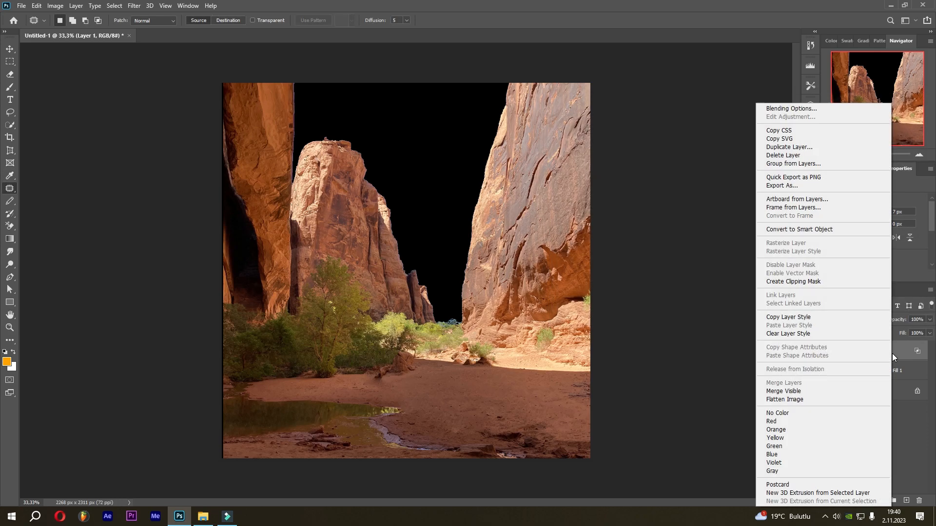
left_click(850, 229)
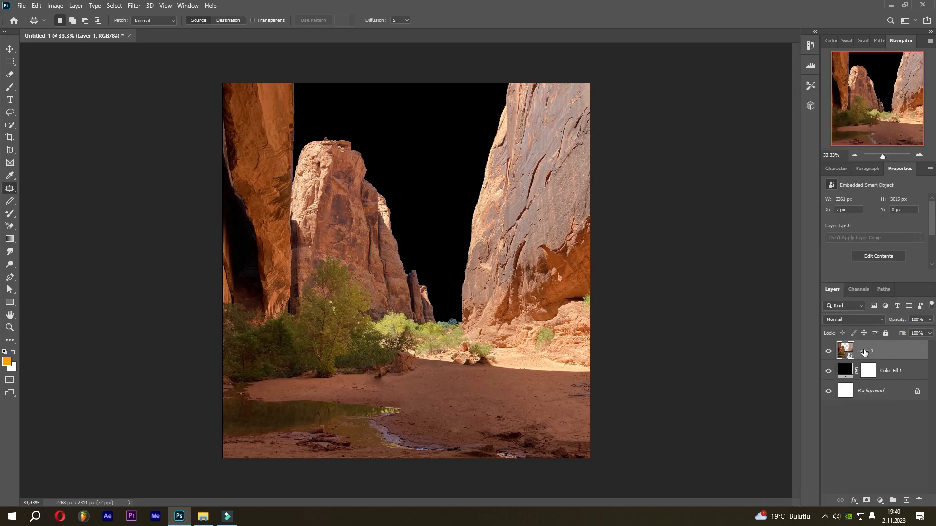
left_click(135, 6)
left_click(161, 61)
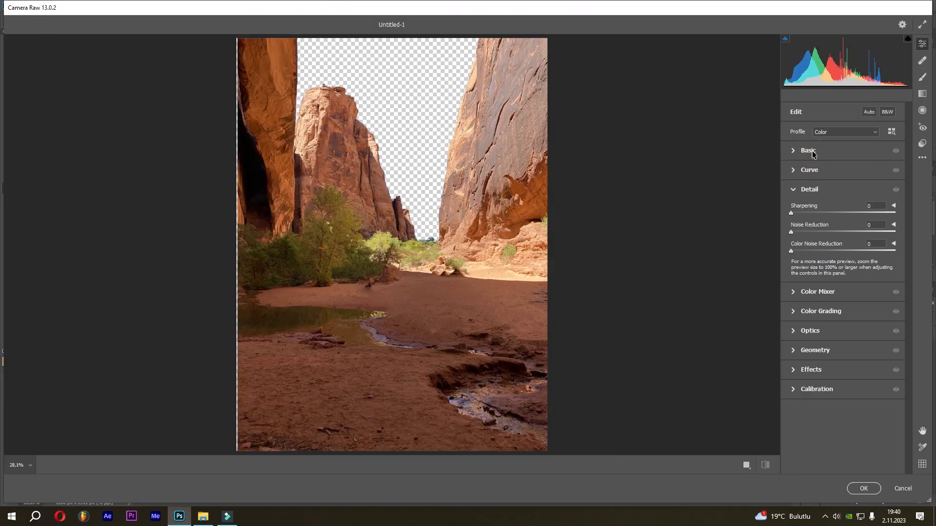
left_click(809, 150)
left_click_drag(833, 328, 821, 329)
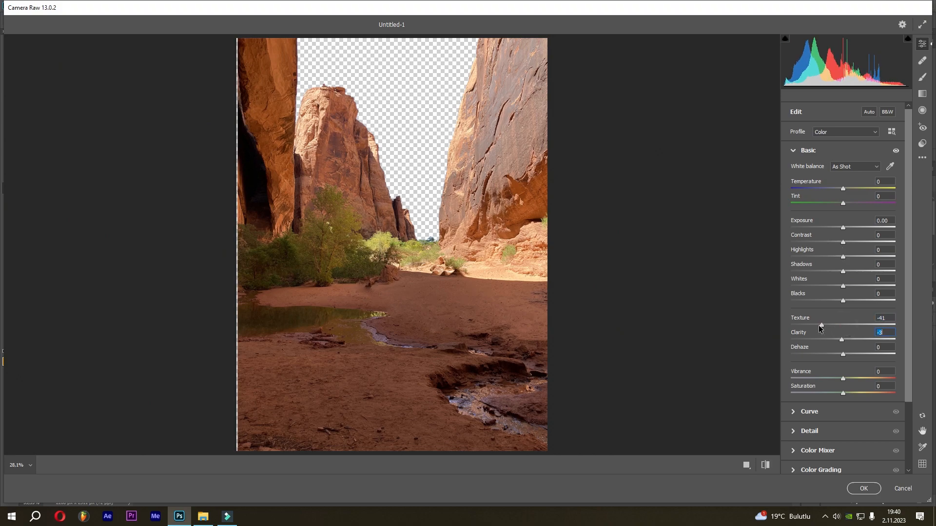
type("-35")
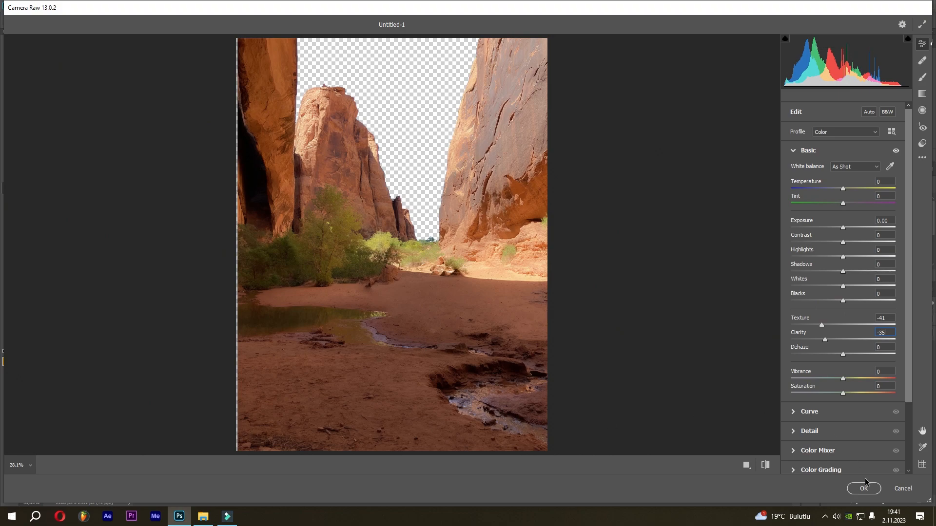
left_click(862, 488)
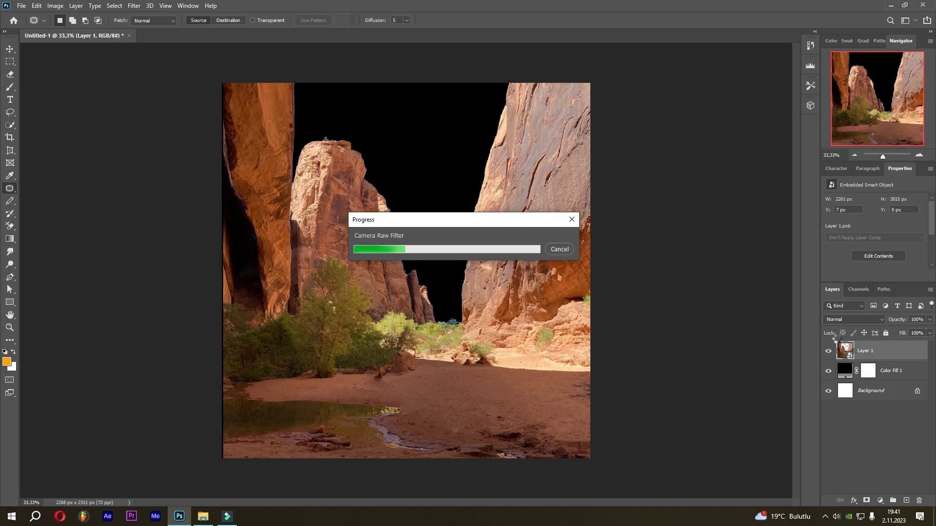
- Compare the canyon layer with and without its Camera Raw smart filter
left_click(10, 49)
left_click(848, 371)
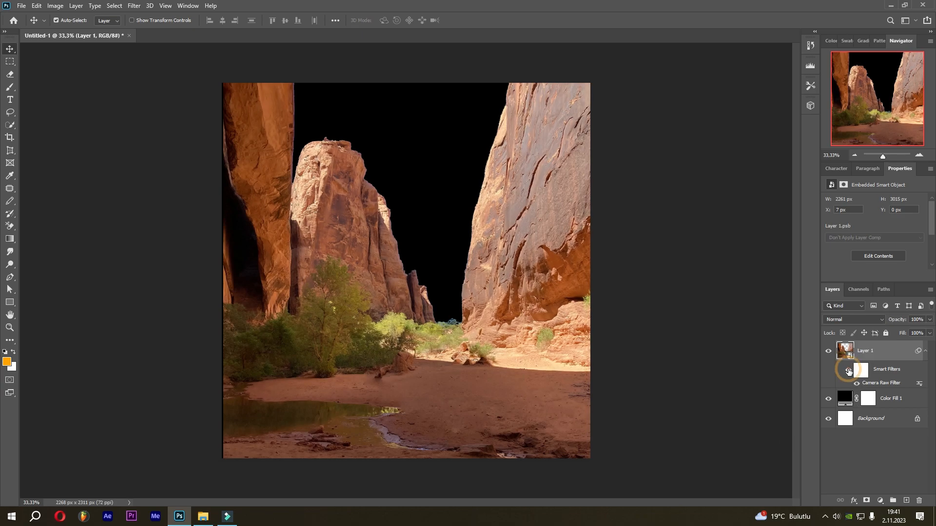
left_click(869, 356)
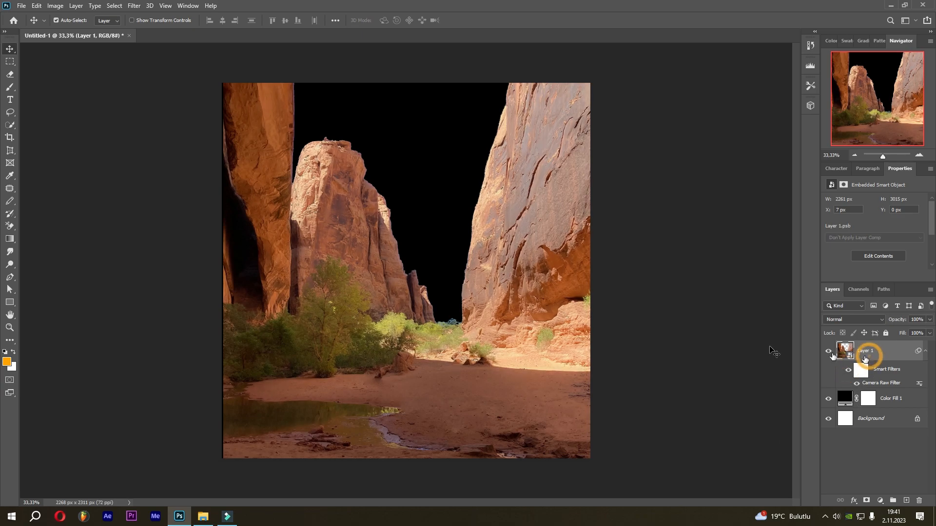
- Scale the canyon smart object up slightly to about 2309 × 3079 px so it covers the canvas edges
left_click(37, 5)
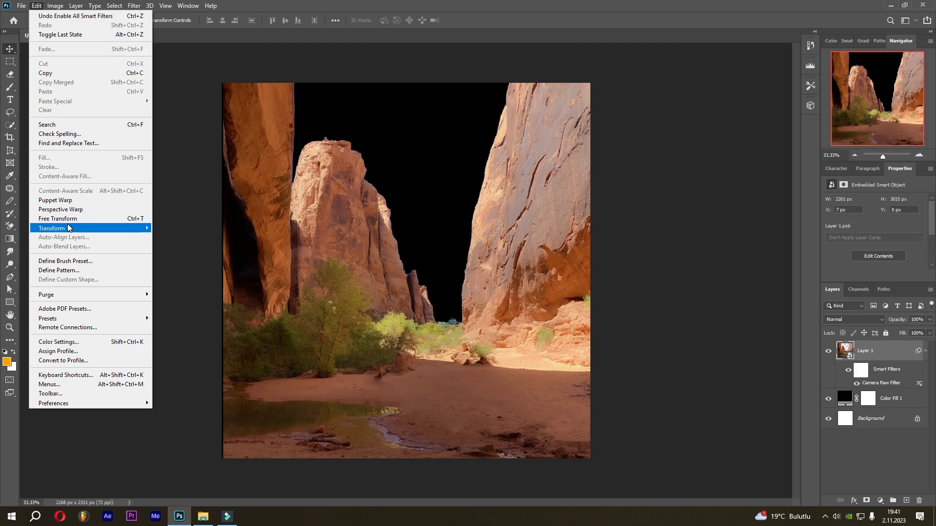
mouse_move(68, 228)
left_click(174, 243)
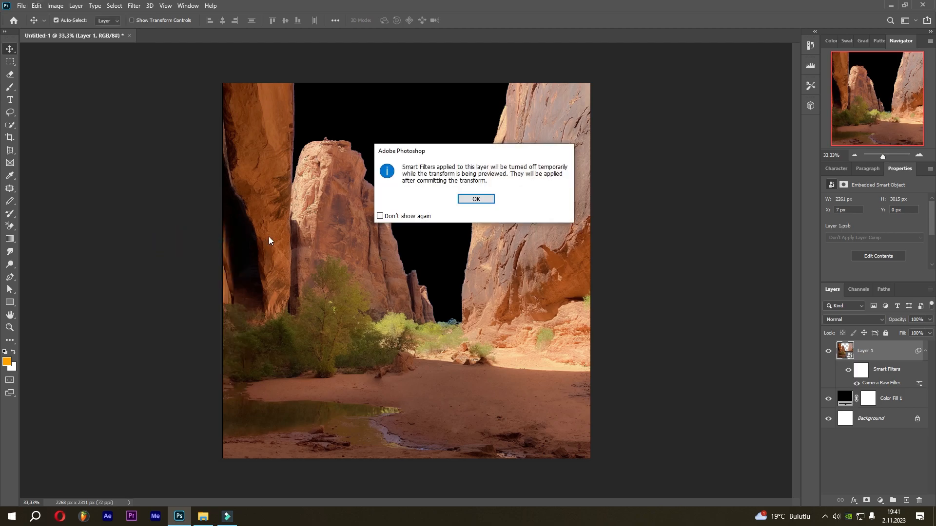
left_click(469, 200)
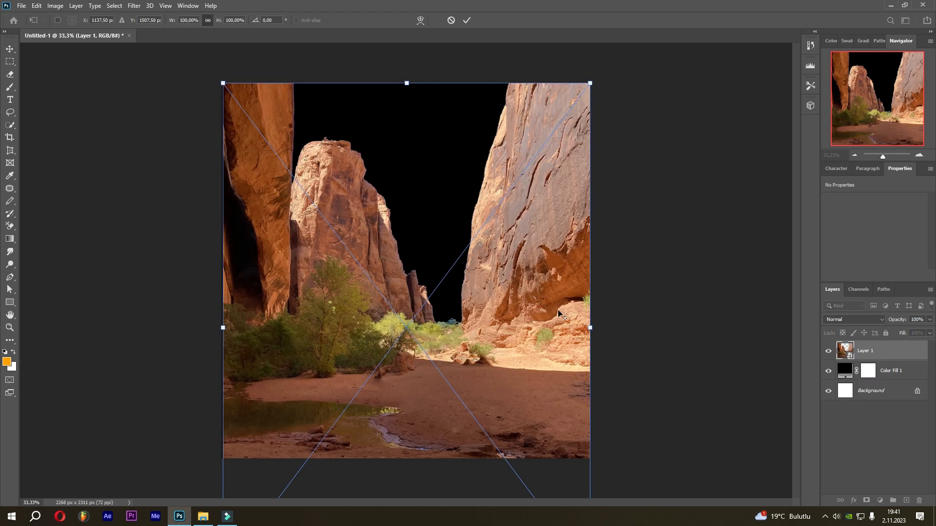
left_click_drag(590, 327, 594, 328)
left_click(466, 20)
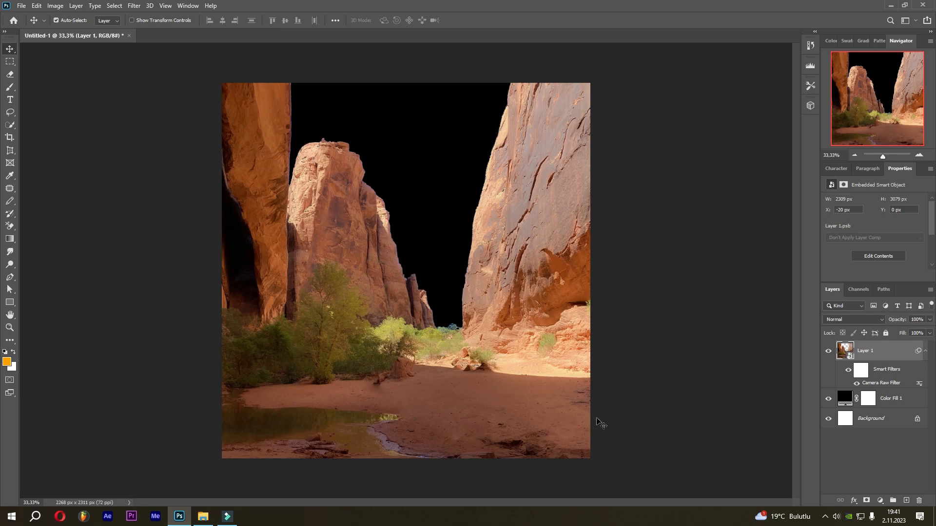
- Add a Brightness/Contrast adjustment clipped to the canyon layer, with Brightness -73 and Contrast 51
left_click(880, 500)
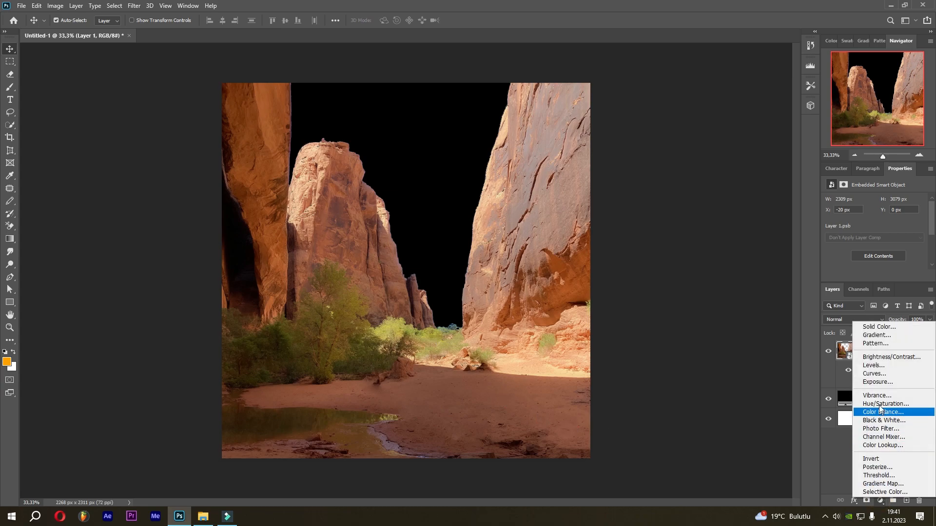
left_click(877, 356)
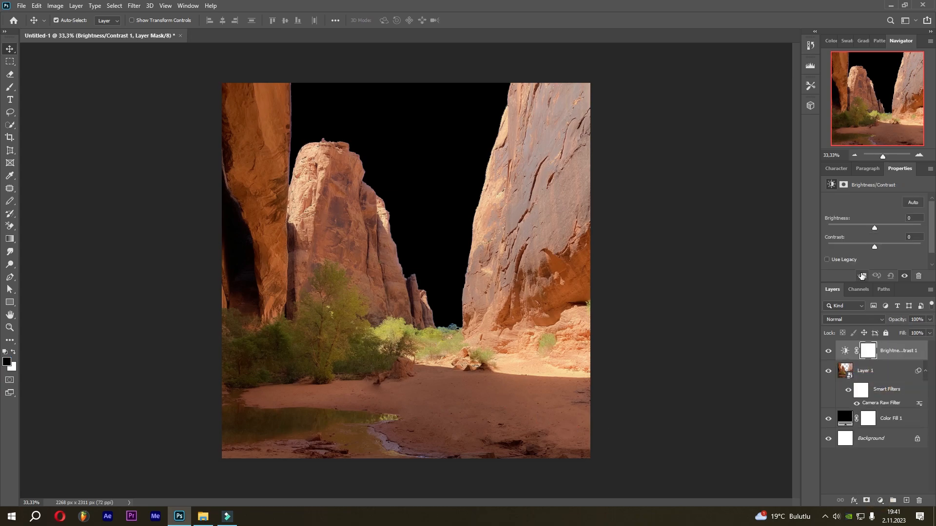
key("ctrl+alt+g")
left_click_drag(850, 223, 850, 226)
left_click(916, 217)
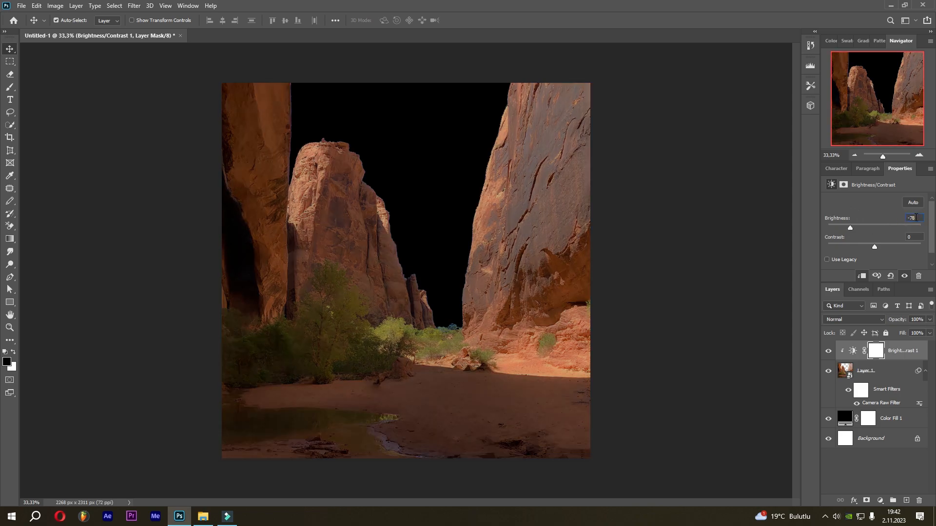
type("50")
- Compare the image with and without the Brightness/Contrast adjustment and reopen its settings
left_click(870, 462)
left_click(828, 351)
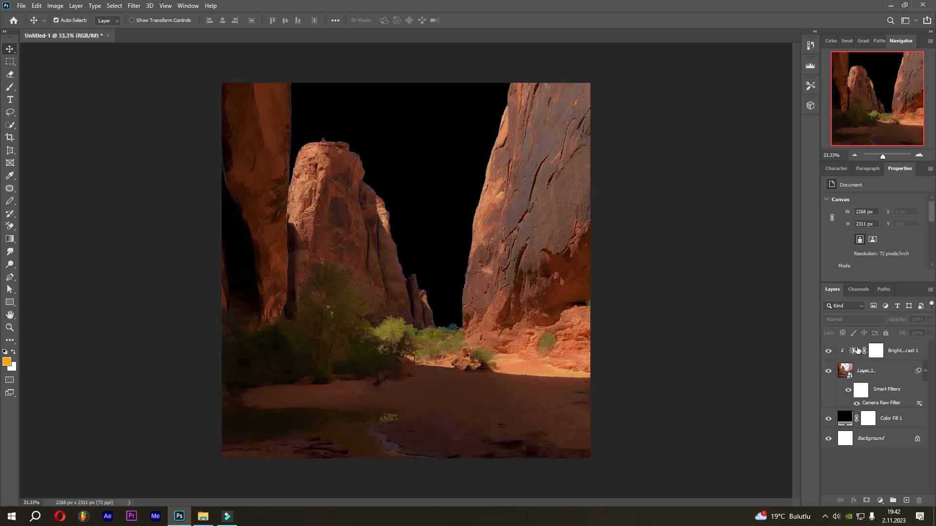
left_click(852, 351)
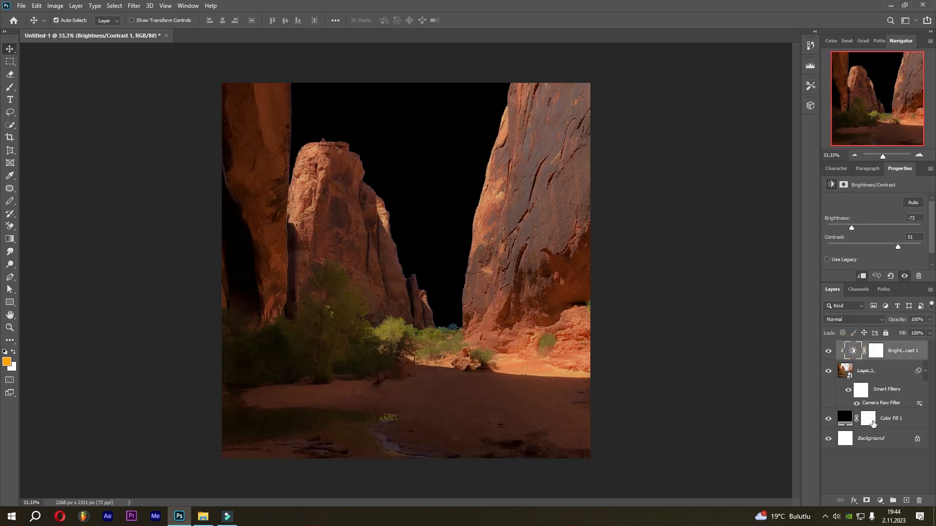
- Add a Hue/Saturation adjustment clipped to the canyon layer, setting the Reds to Saturation -5 and Lightness about -71
left_click(885, 501)
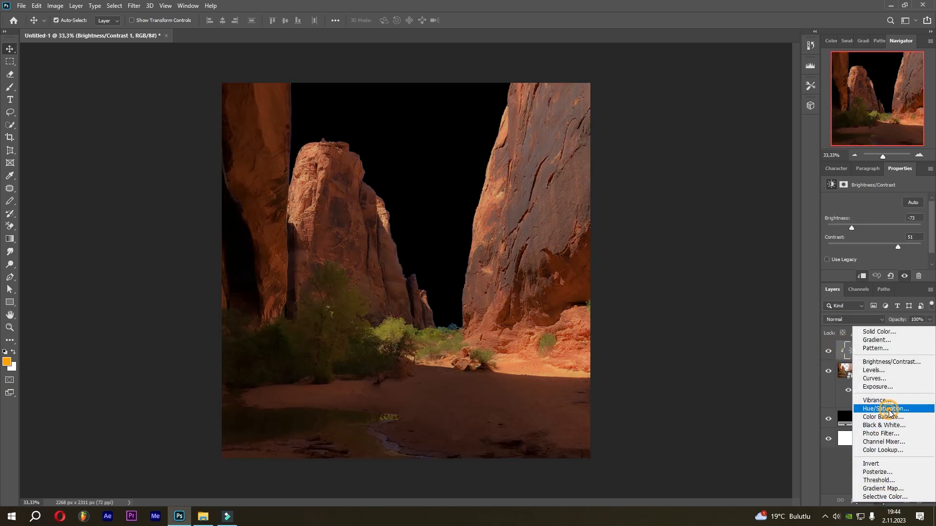
left_click(879, 422)
left_click(859, 276)
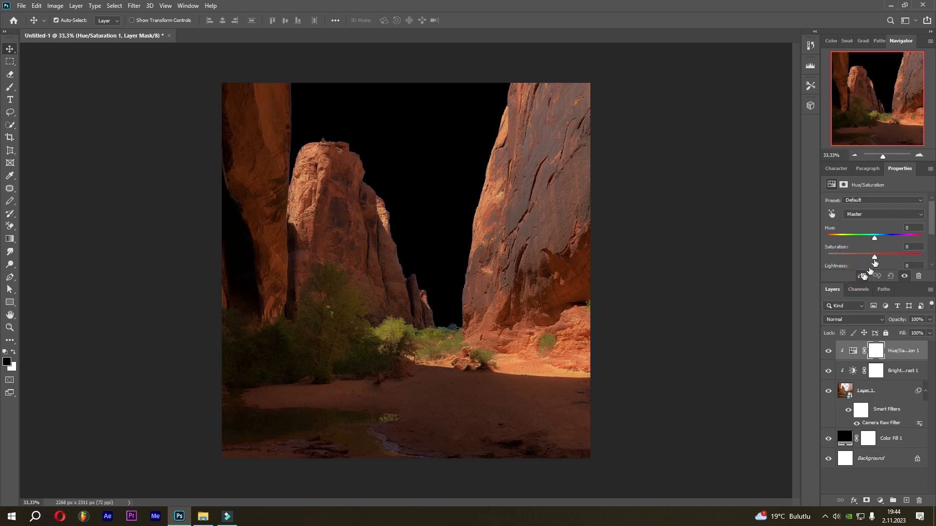
left_click(876, 215)
left_click(870, 224)
left_click_drag(871, 260, 841, 261)
scroll(888, 244, "down", 1)
left_click(882, 251)
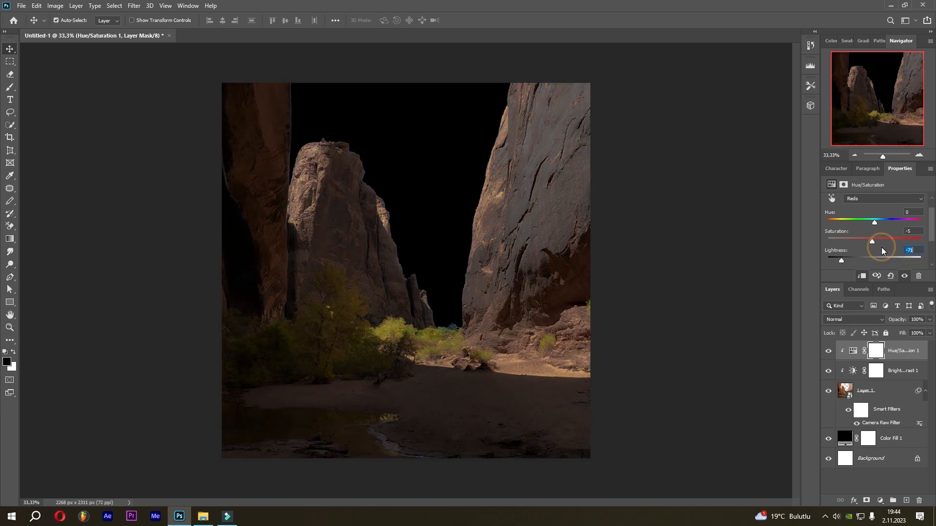
- Set the Hue/Saturation adjustment's Yellows to Hue -24, Saturation +14 and Lightness -17
left_click(882, 198)
left_click(876, 218)
mouse_move(862, 221)
left_mouse_down()
mouse_move(884, 223)
mouse_move(859, 223)
left_mouse_up()
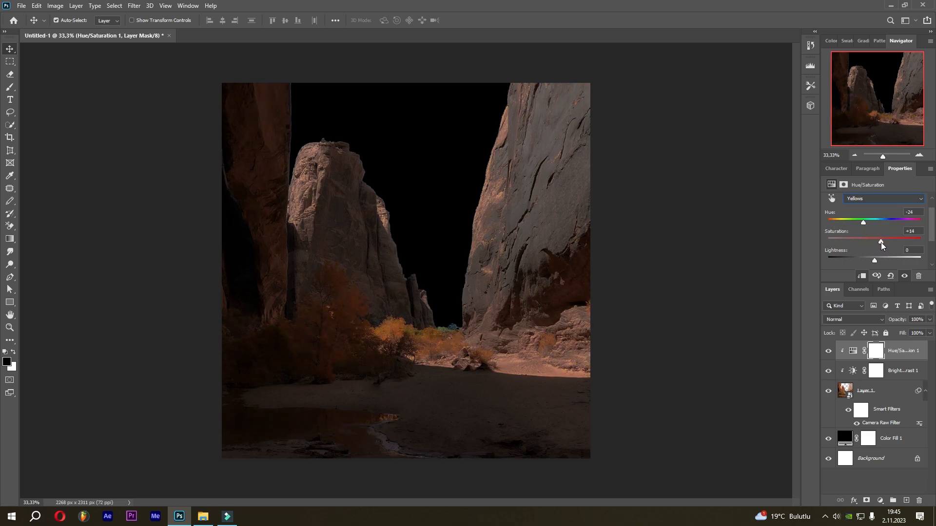
left_click_drag(875, 259, 866, 260)
- Add a Vibrance adjustment clipped to the canyon layer, with Vibrance +28 and Saturation +4
left_click(881, 501)
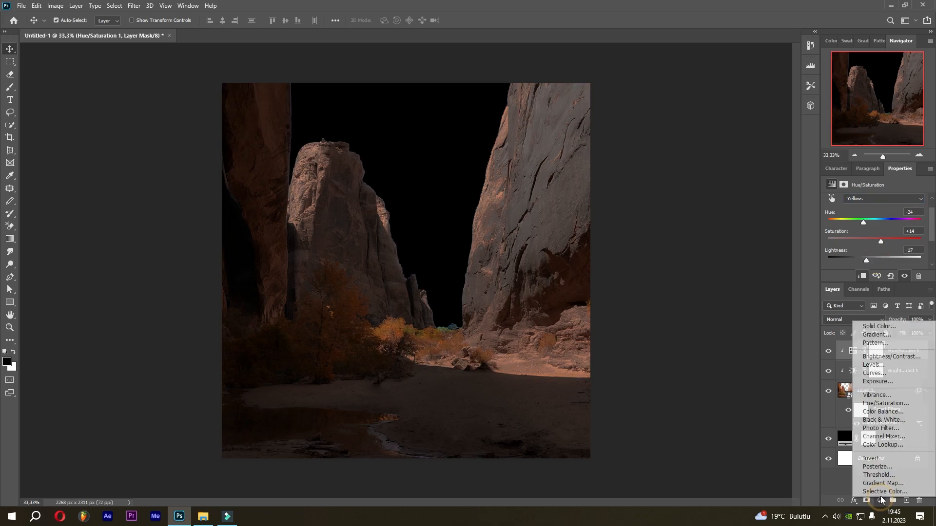
left_click(877, 403)
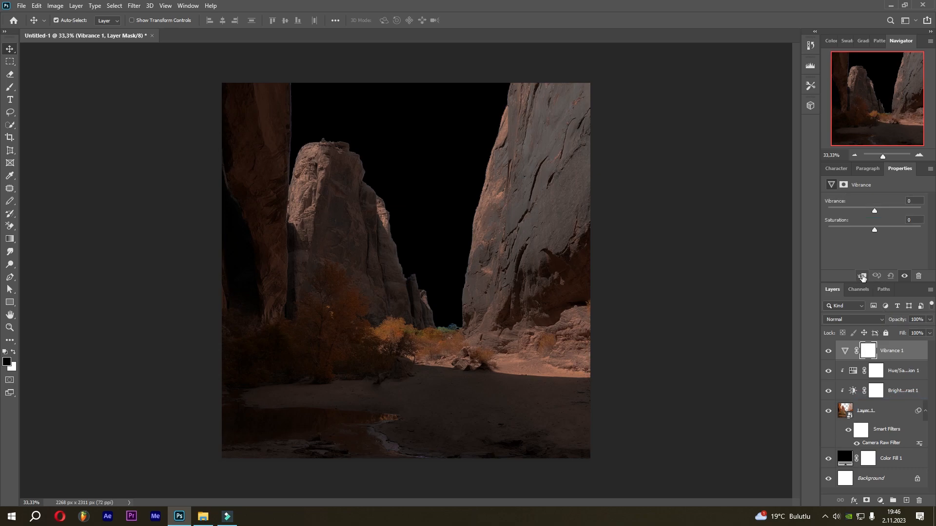
key("ctrl+alt+g")
left_click_drag(882, 209, 887, 210)
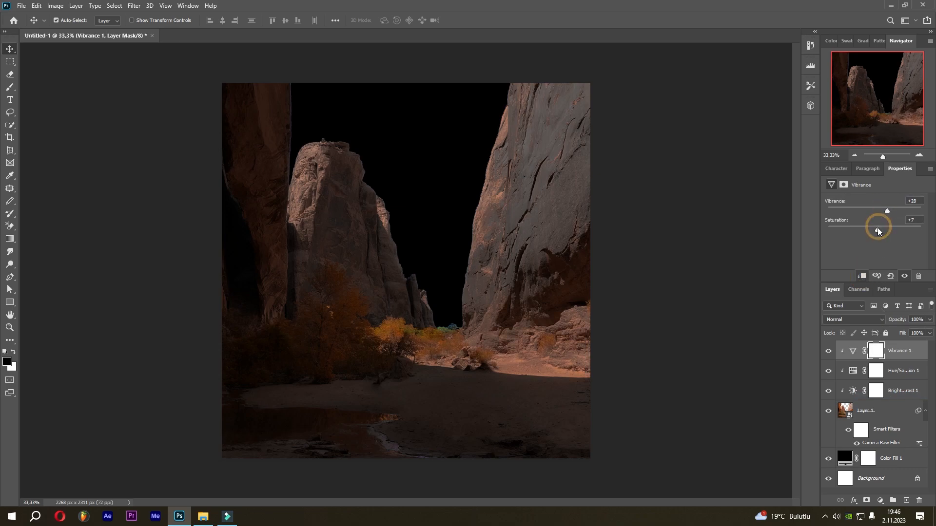
- Add a Curves adjustment on top and darken the RGB curve with a point at Input 165, Output 119
left_click(880, 501)
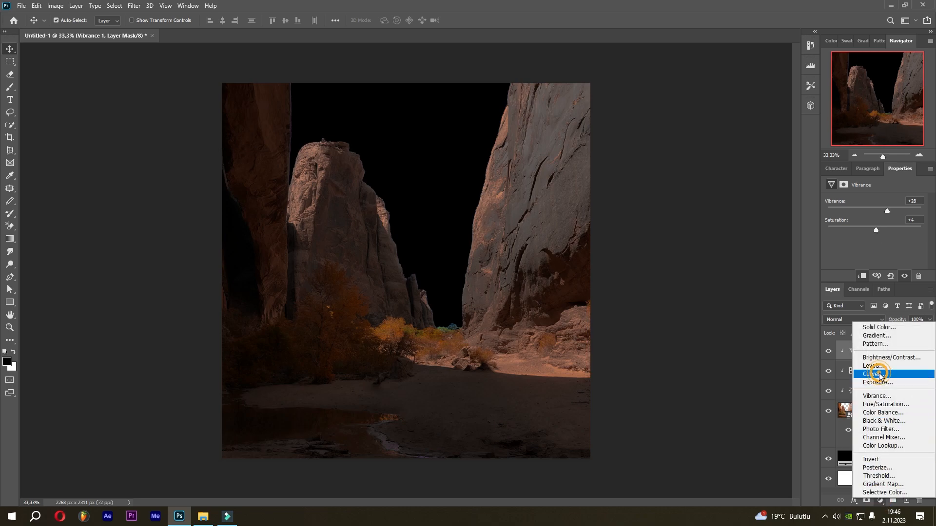
left_click(881, 375)
left_click_drag(881, 283, 881, 338)
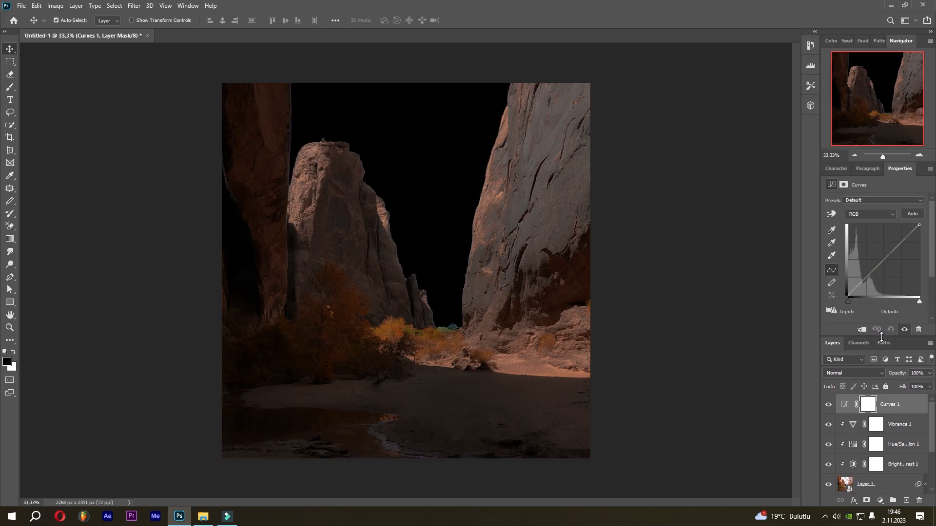
mouse_move(883, 258)
left_mouse_down()
mouse_move(885, 276)
mouse_move(891, 263)
left_mouse_up()
double_click(873, 311)
type("165")
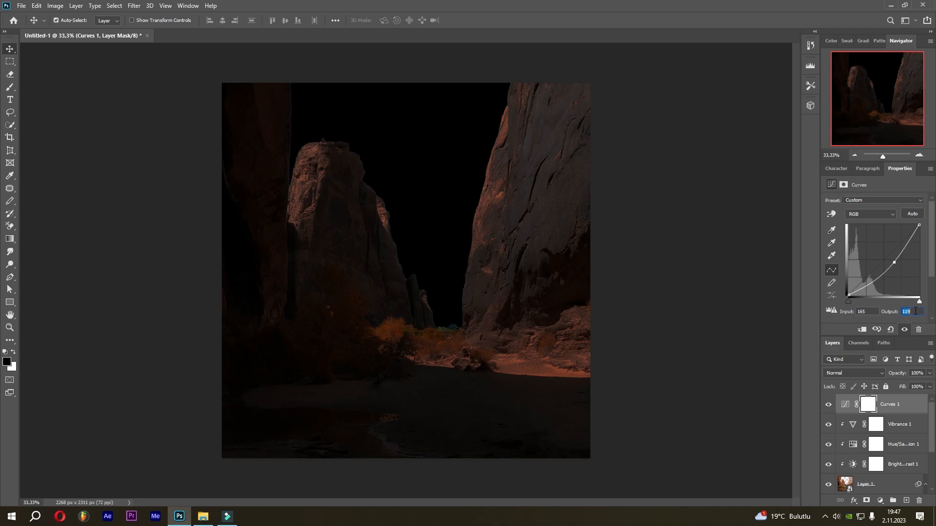
- Add a shadow point at Input 83, Output 58 to the curve and lower its white end point slightly
left_click_drag(863, 282, 871, 284)
left_click(869, 312)
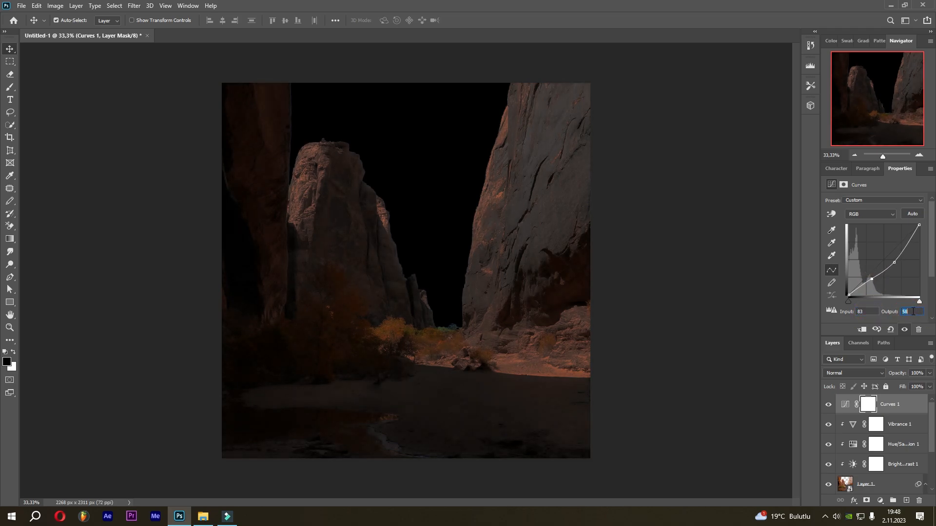
left_click_drag(920, 224, 926, 238)
left_click_drag(880, 337, 879, 264)
left_click(845, 330)
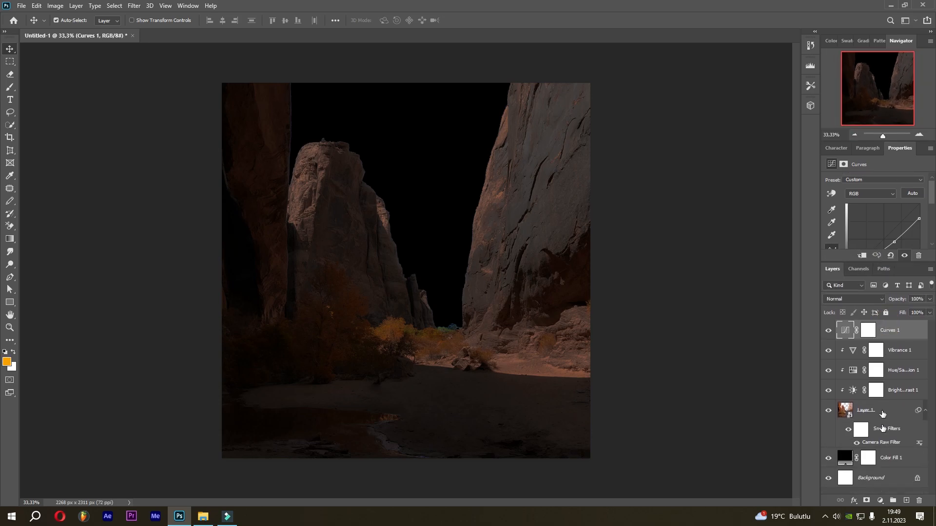
- Add a reversed linear Gradient Fill layer at 90°, removing the transparent end's colour stop and setting the remaining one to black 000000
left_click(880, 501)
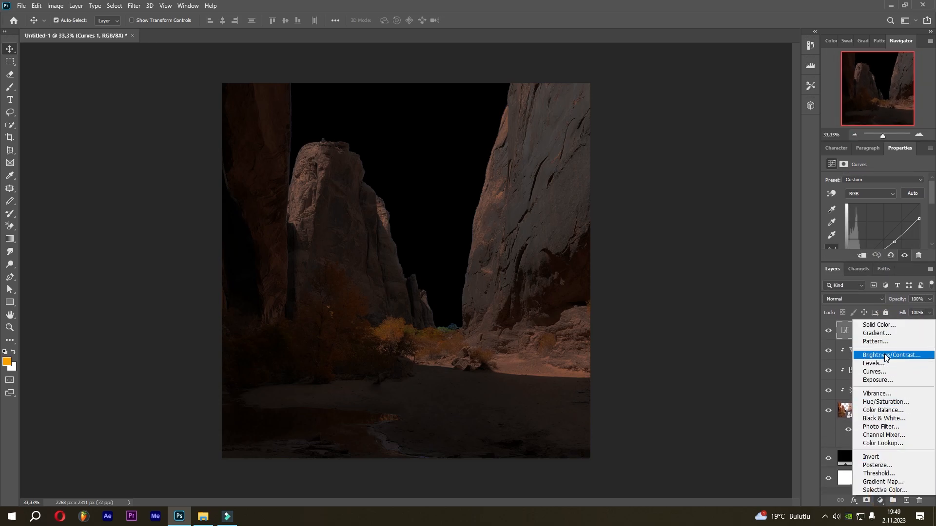
left_click(883, 334)
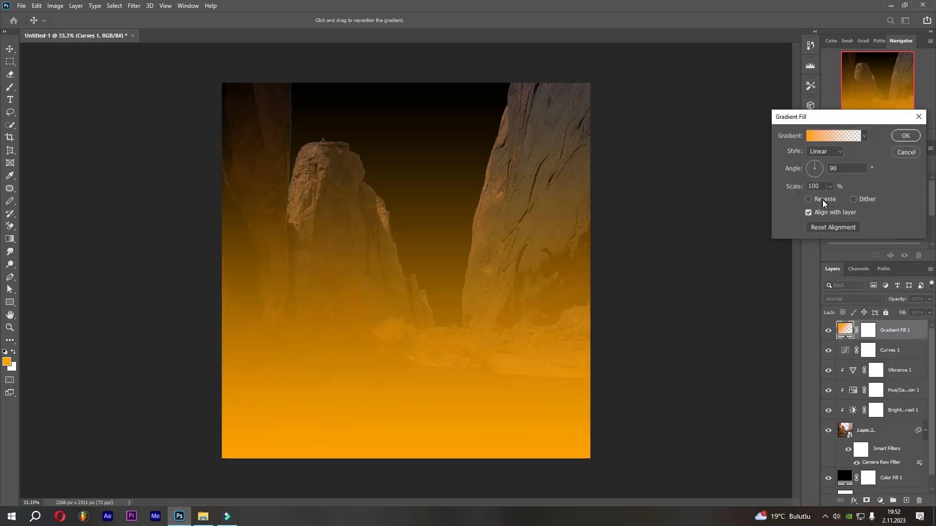
left_click(824, 204)
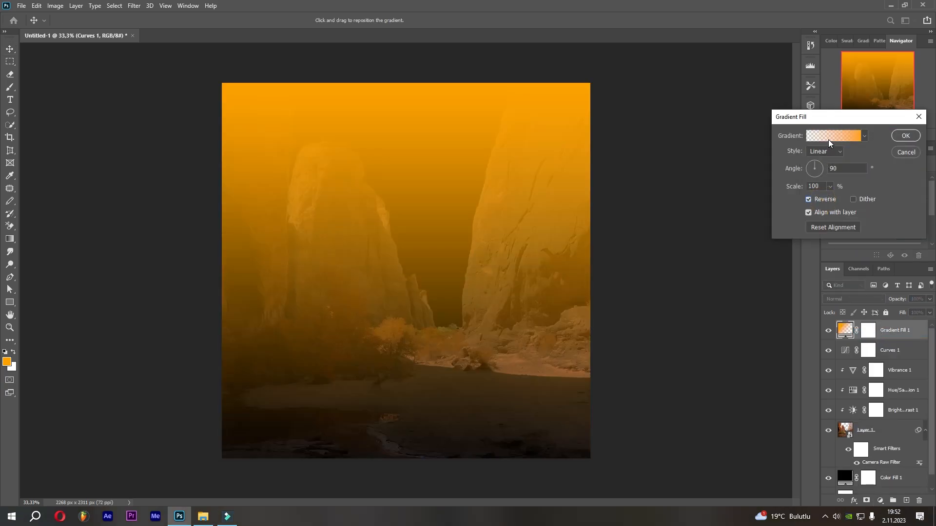
left_click(829, 140)
left_click(916, 398)
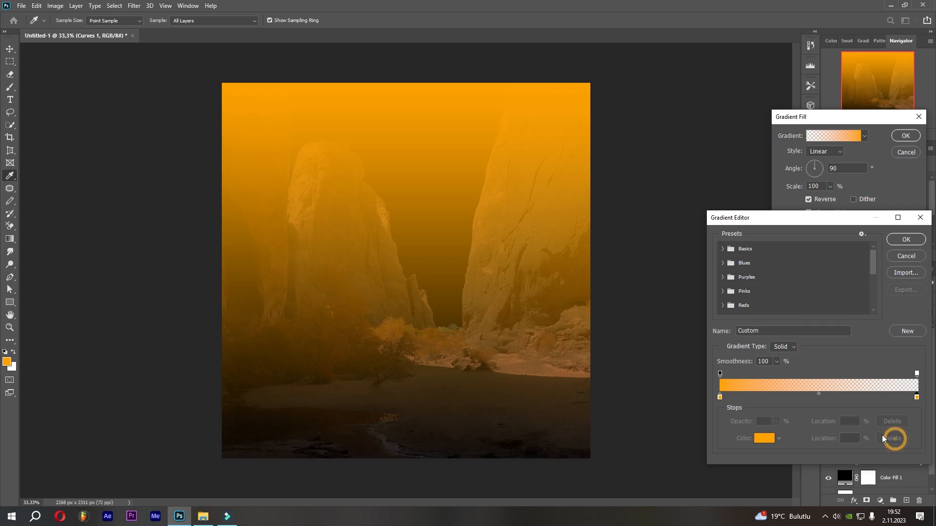
double_click(720, 397)
left_click_drag(720, 375, 612, 416)
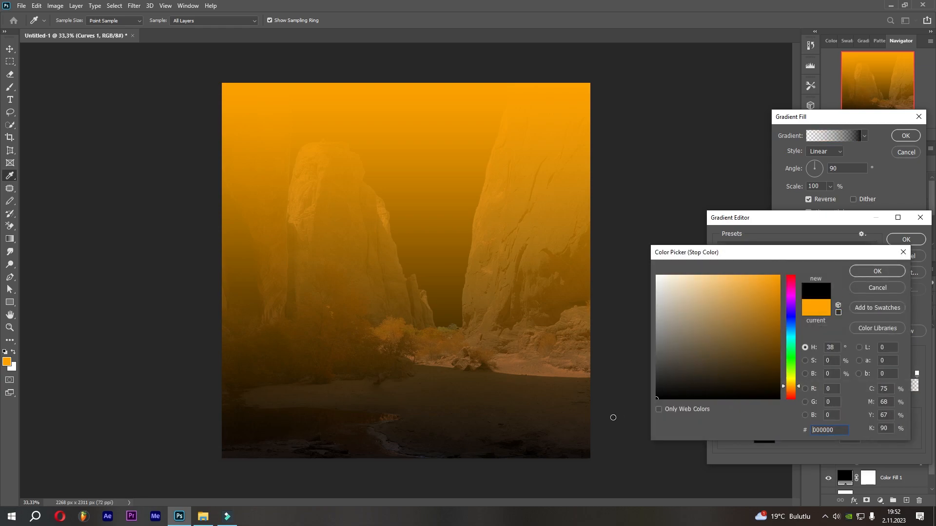
left_click(879, 272)
- Move the gradient's 0% opacity stop to location 75% and its midpoint to 42%, and apply the gradient fill
left_click_drag(914, 373, 873, 376)
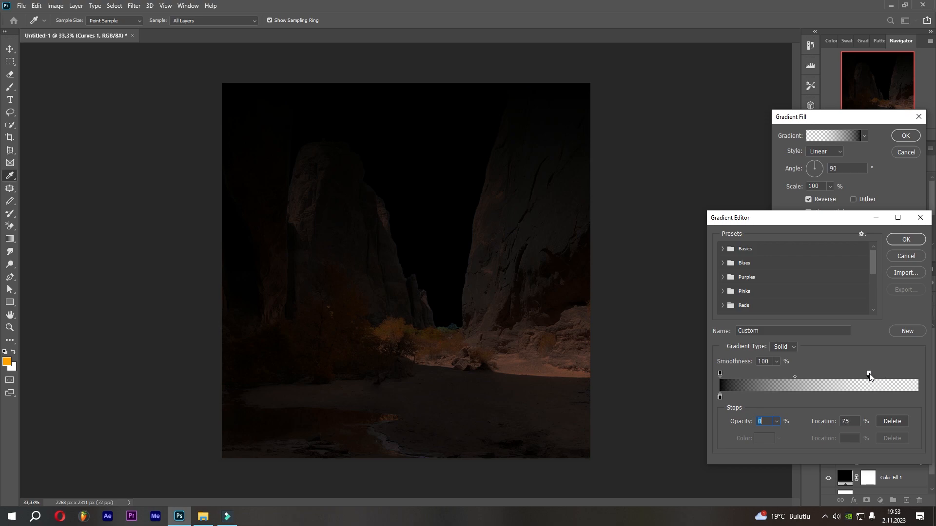
left_click_drag(795, 376, 783, 376)
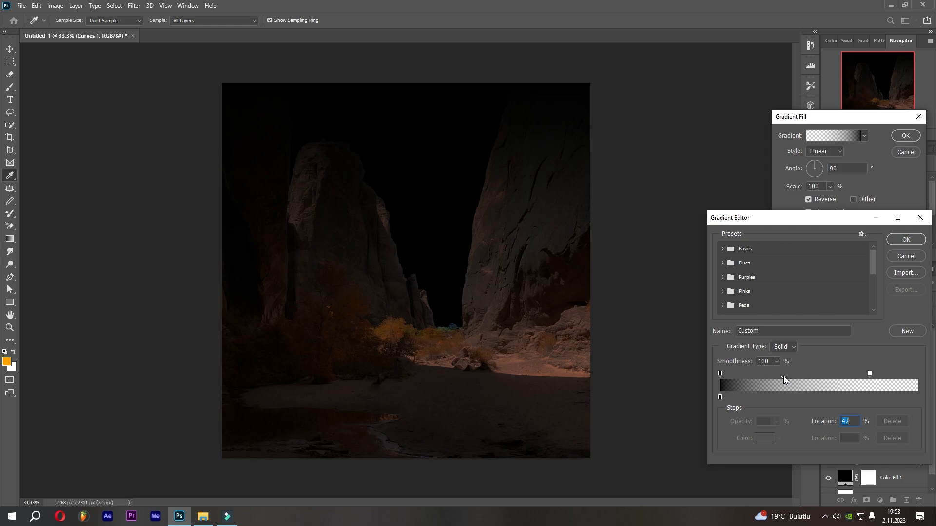
left_click(908, 237)
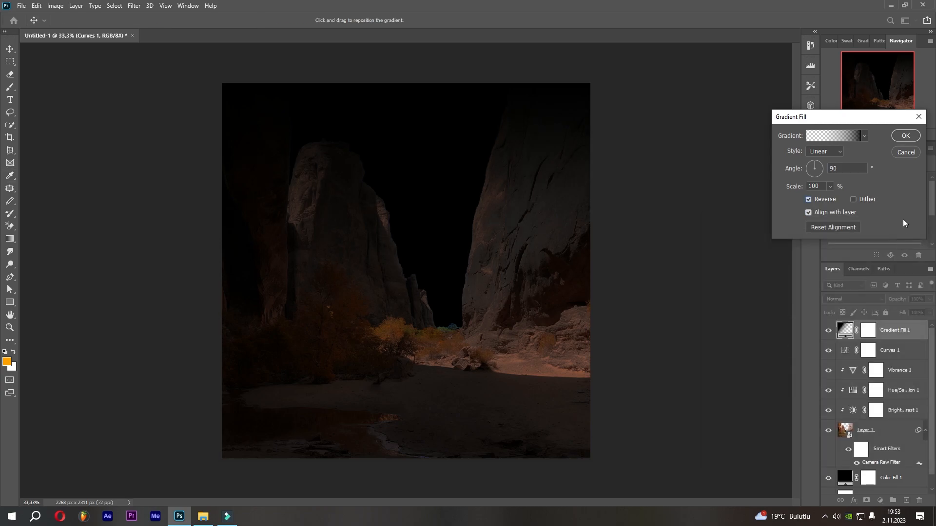
left_click(905, 136)
- Set the black gradient fill layer's blend mode to Hard Mix
left_click(846, 330)
left_click(846, 298)
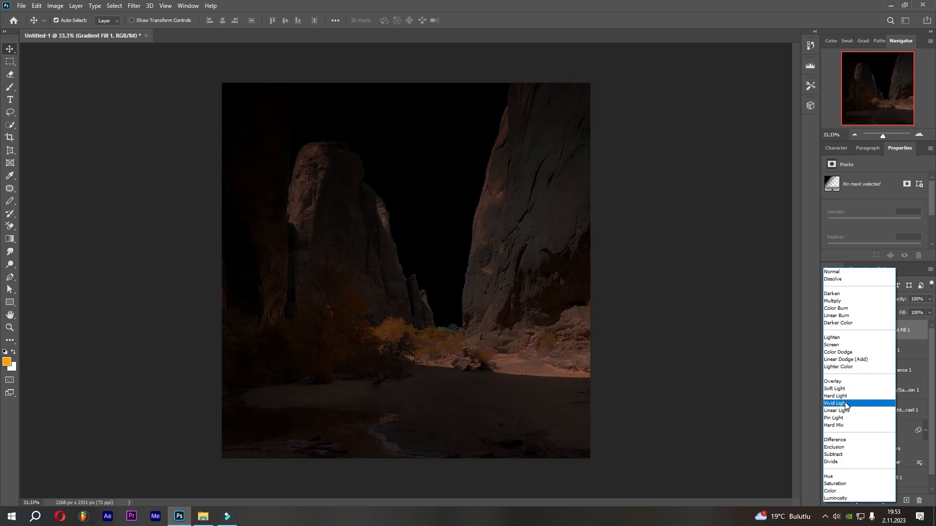
left_click(843, 426)
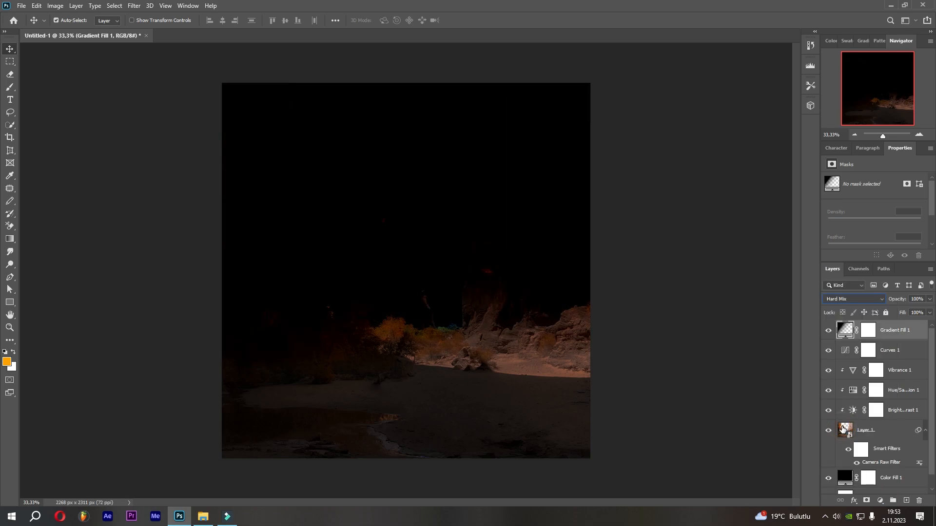
- Add a second Gradient Fill layer above the black gradient, using the Radial style at 90° and 100% scale
left_click(879, 502)
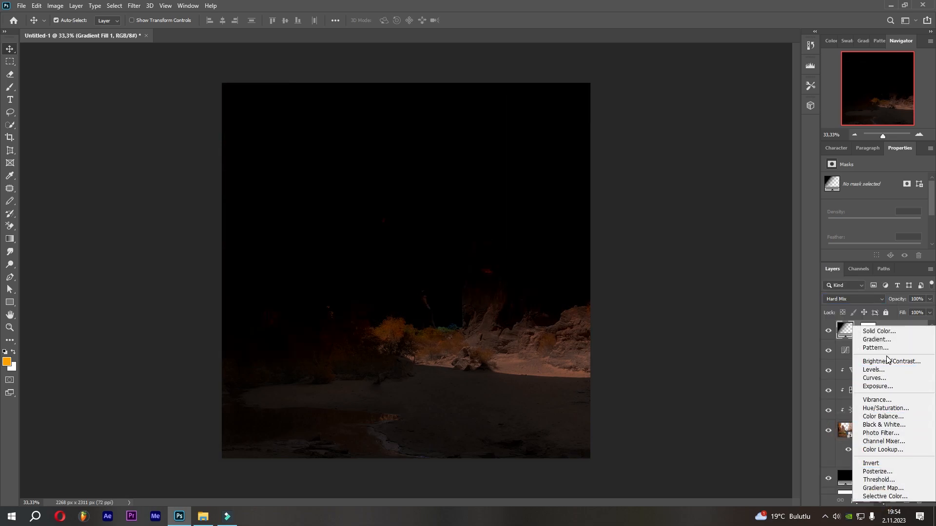
left_click(886, 341)
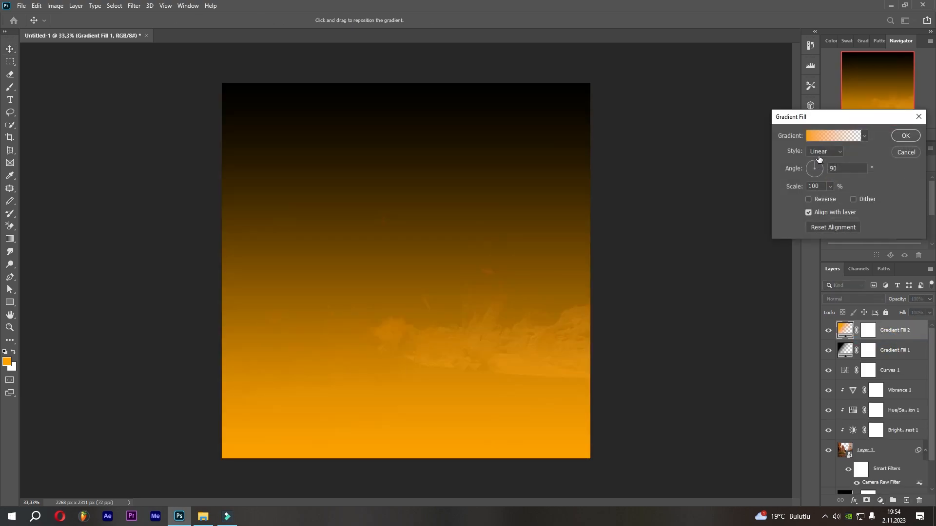
left_click(831, 153)
left_click(824, 169)
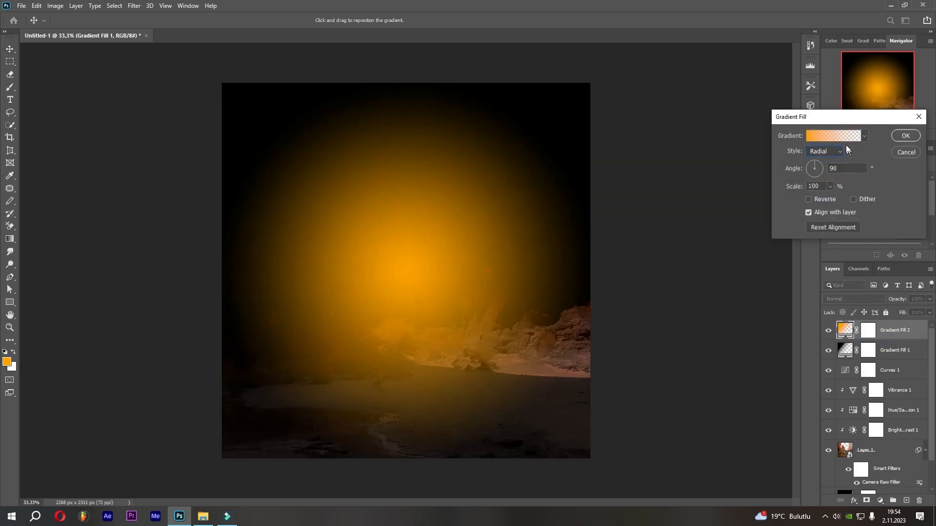
- Remove the radial gradient's end colour stop and set its remaining colour stop to 3a514e
left_click(841, 136)
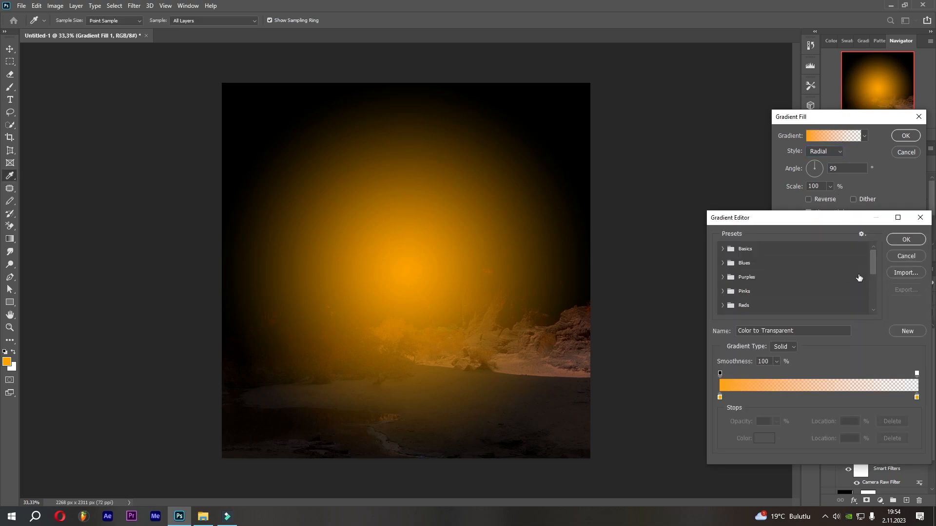
left_click(892, 439)
left_click(720, 398)
left_click(763, 437)
type("3a514e")
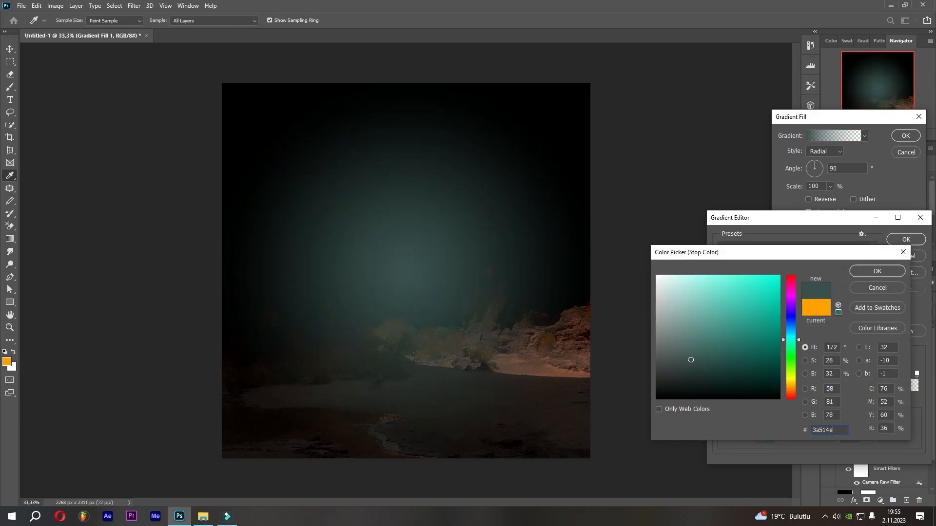
left_click(877, 270)
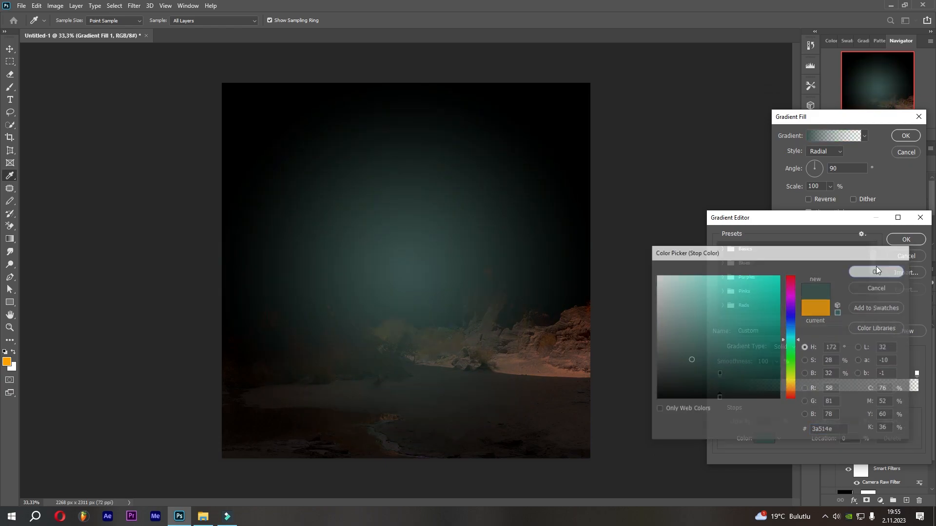
- Set the radial gradient's full-opacity stop to location 19% and its midpoint to 56%, and apply the fill with the glow shifted upward
left_click_drag(721, 373, 758, 374)
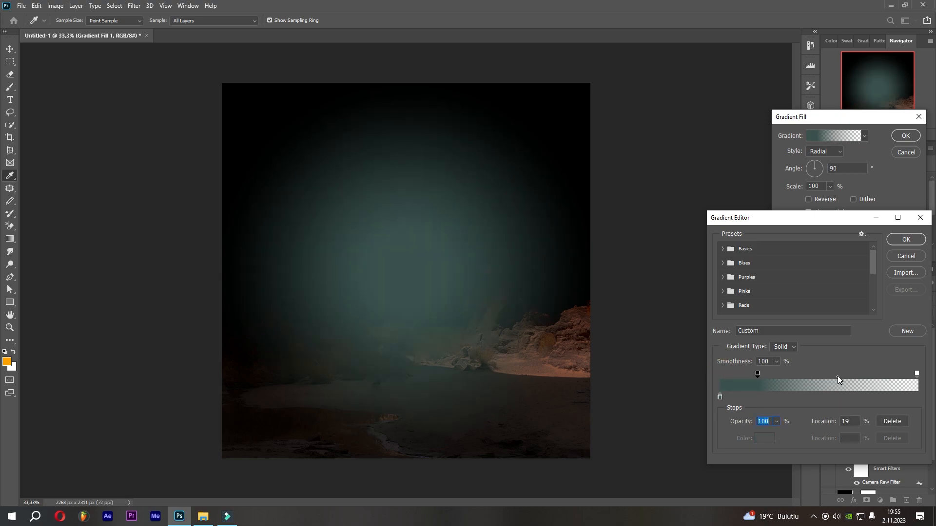
left_click_drag(837, 376, 863, 376)
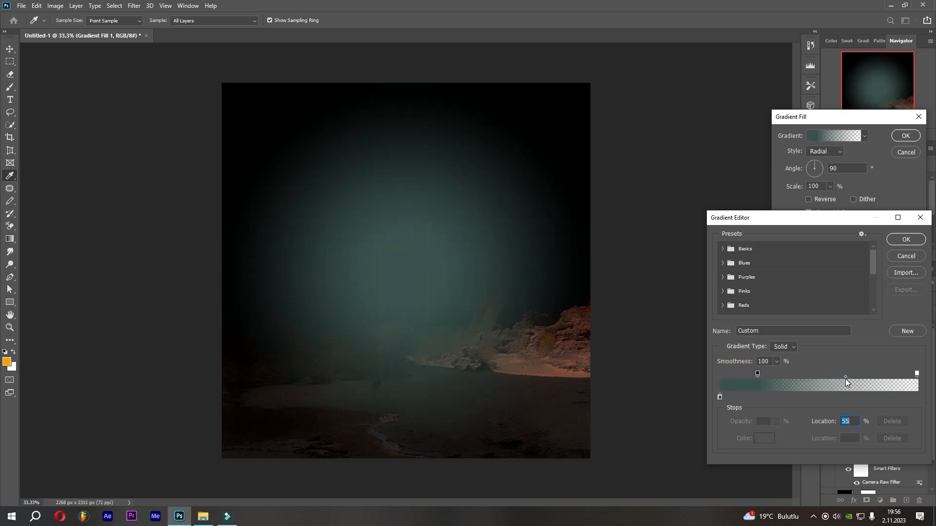
left_click(757, 373)
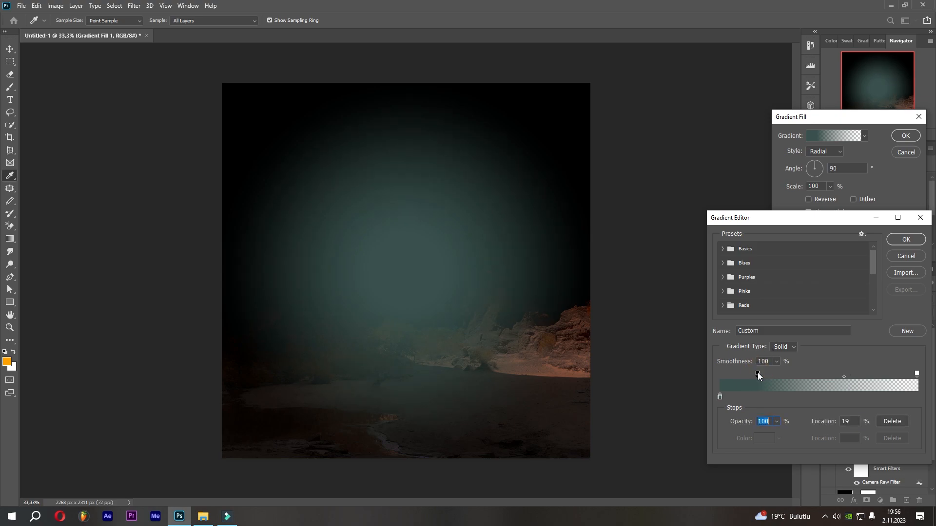
mouse_move(758, 374)
left_mouse_down()
mouse_move(776, 373)
mouse_move(736, 374)
mouse_move(757, 373)
left_mouse_up()
left_click(823, 376)
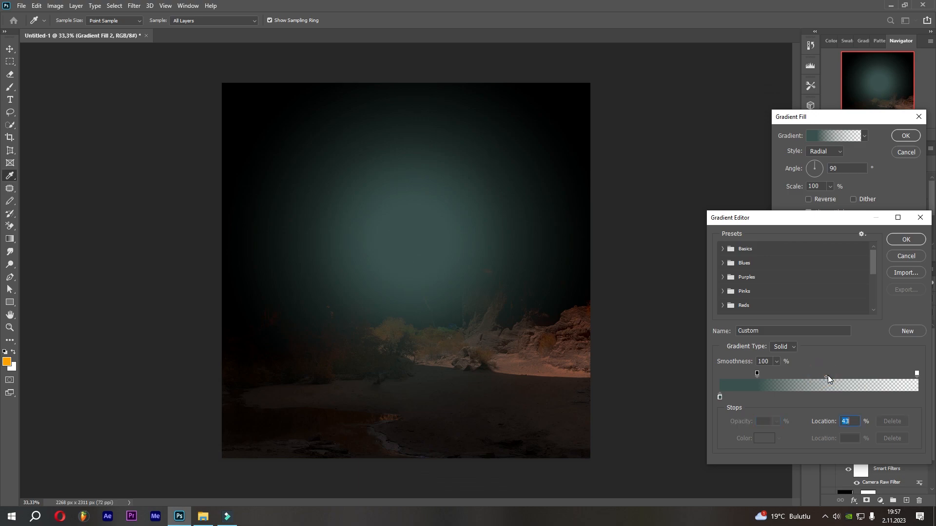
left_click_drag(844, 375, 847, 375)
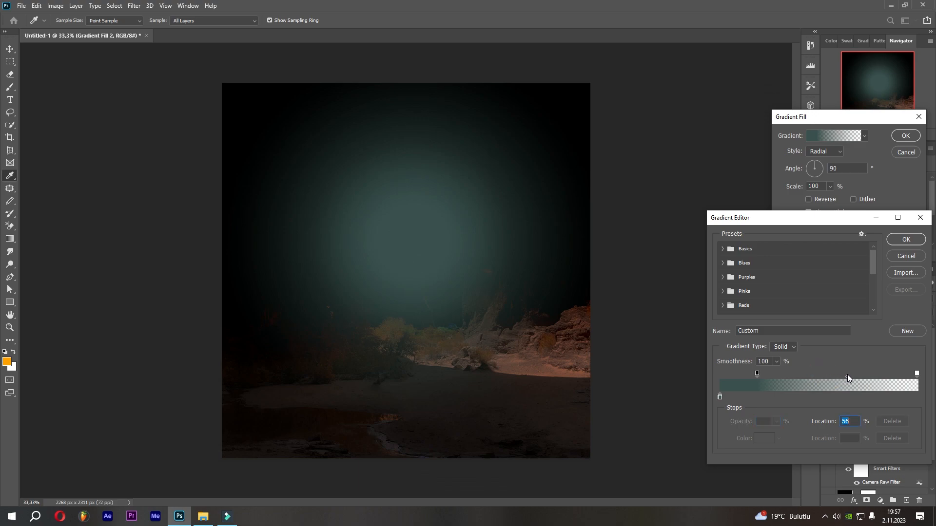
left_click(910, 242)
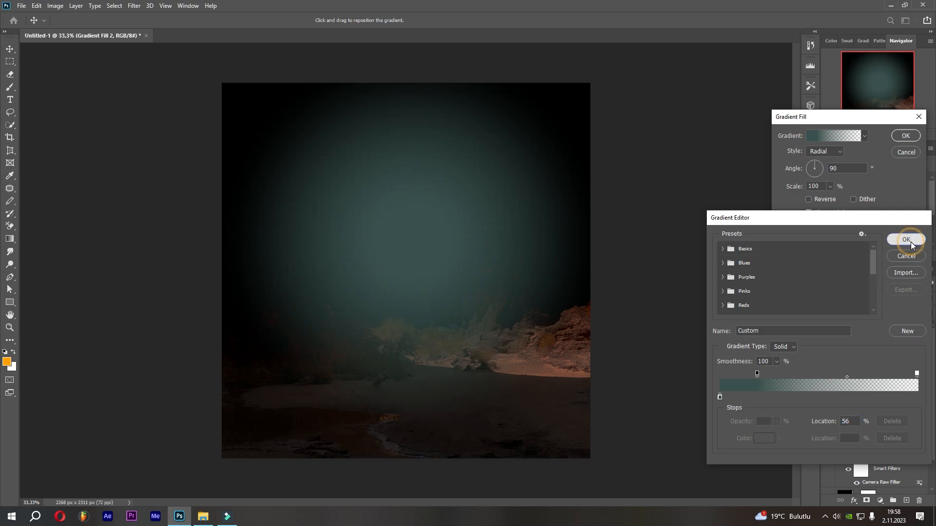
left_click_drag(399, 234, 407, 211)
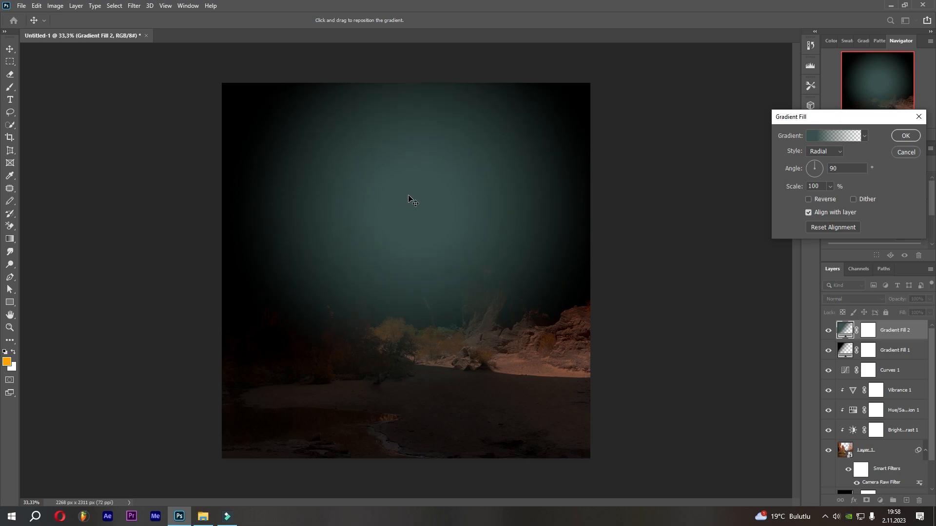
left_click(904, 136)
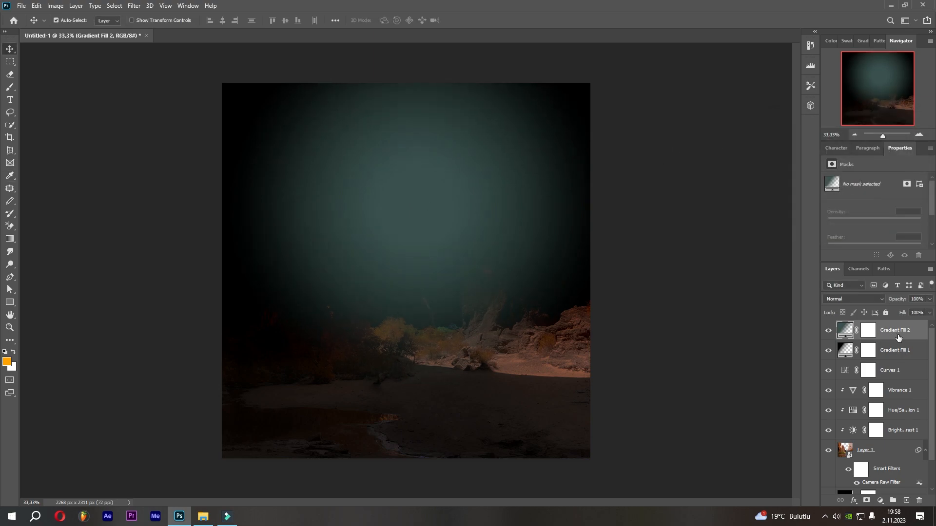
- Convert the Gradient Fill 2 layer to a smart object and set its blend mode to Linear Dodge (Add)
right_click(897, 338)
left_click(840, 230)
left_click(872, 299)
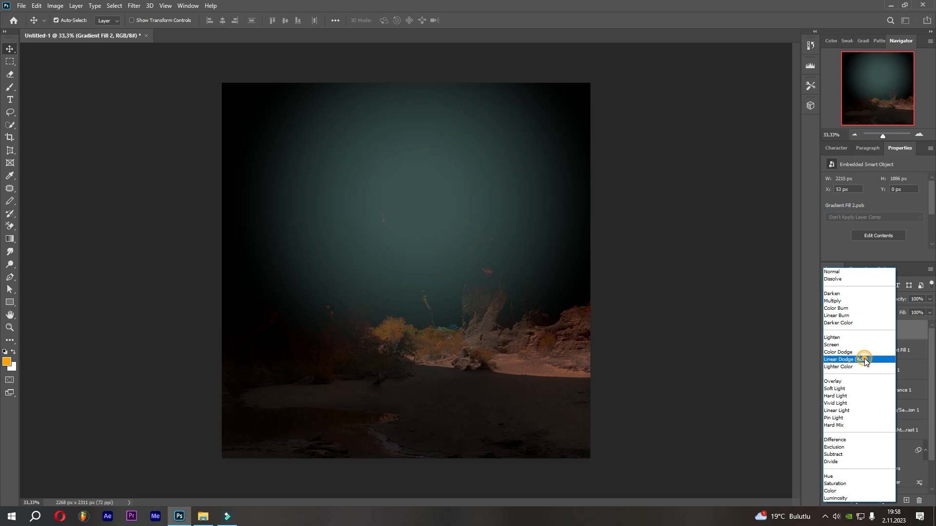
left_click(864, 360)
- Apply a Gaussian Blur with a radius of 6.4 pixels to the teal Gradient Fill 2 layer
left_click(134, 6)
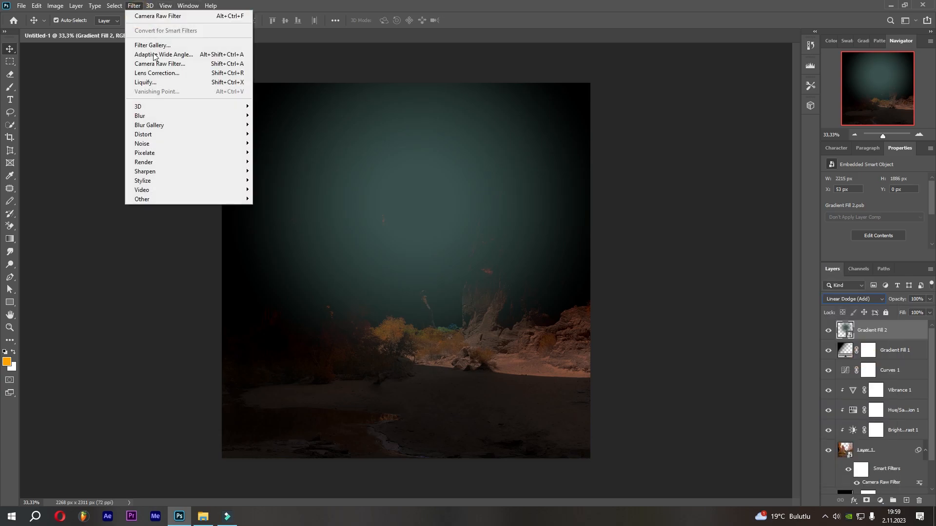
mouse_move(180, 115)
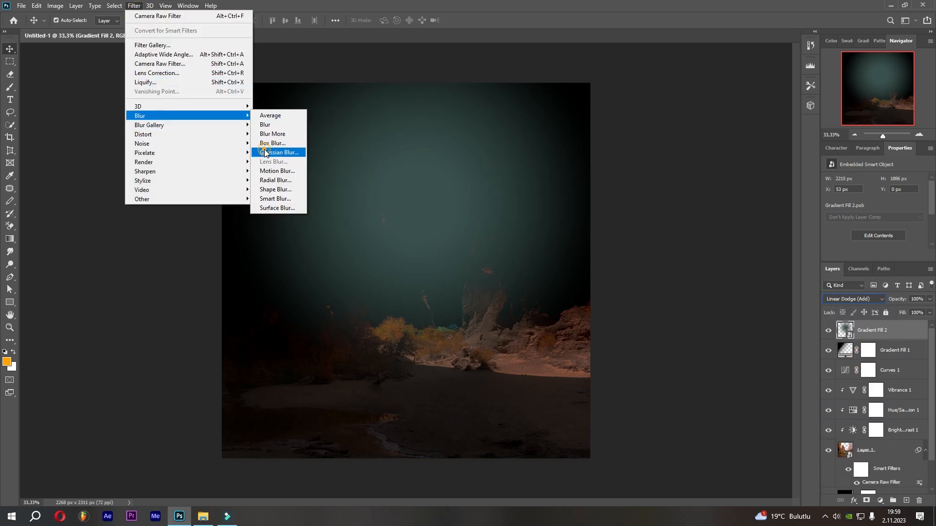
left_click(265, 153)
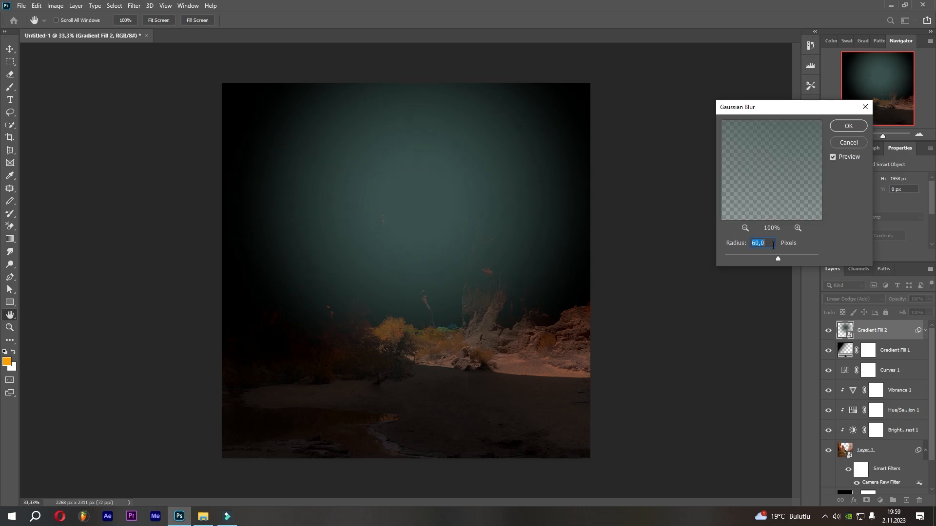
type("40")
left_click_drag(765, 243, 732, 244)
type("6,4")
left_click(846, 127)
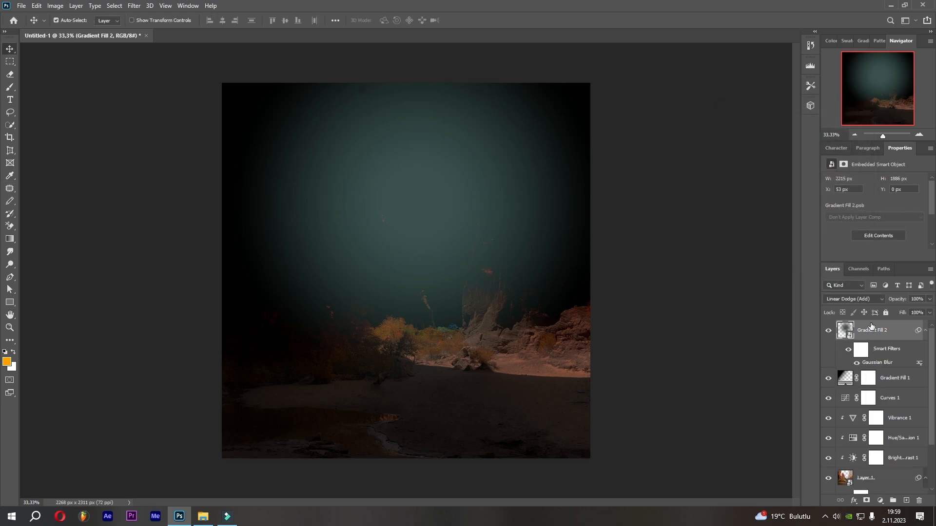
- Apply a Pinch distortion with an amount of -43% to the teal Gradient Fill 2 layer
left_click(134, 5)
mouse_move(175, 115)
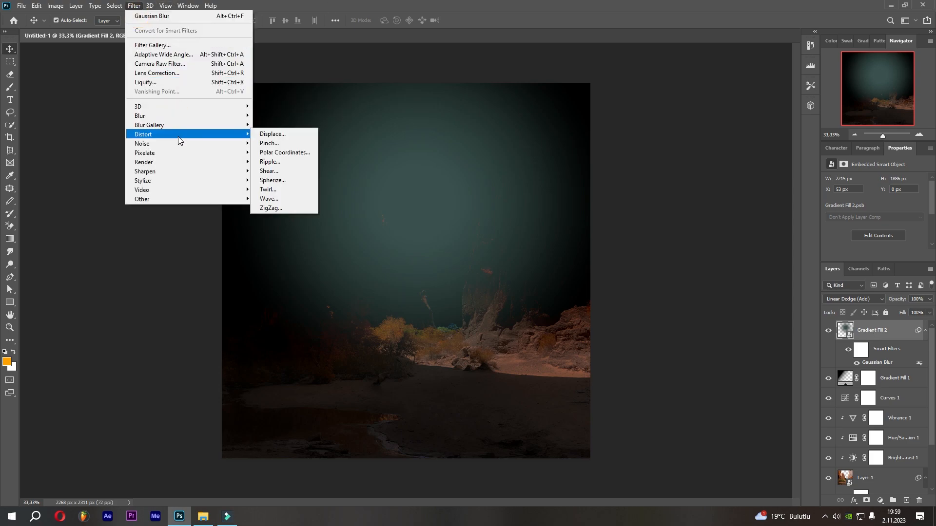
mouse_move(242, 143)
left_click(275, 144)
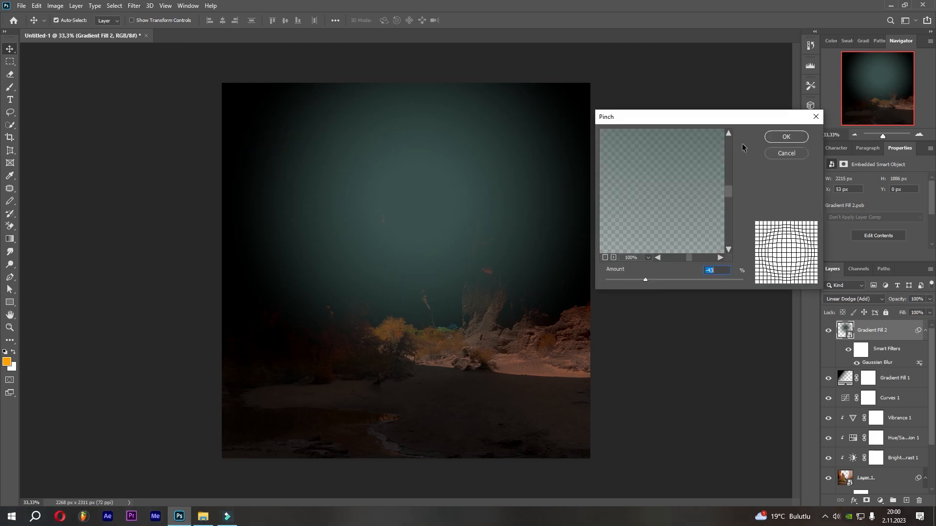
left_click(780, 137)
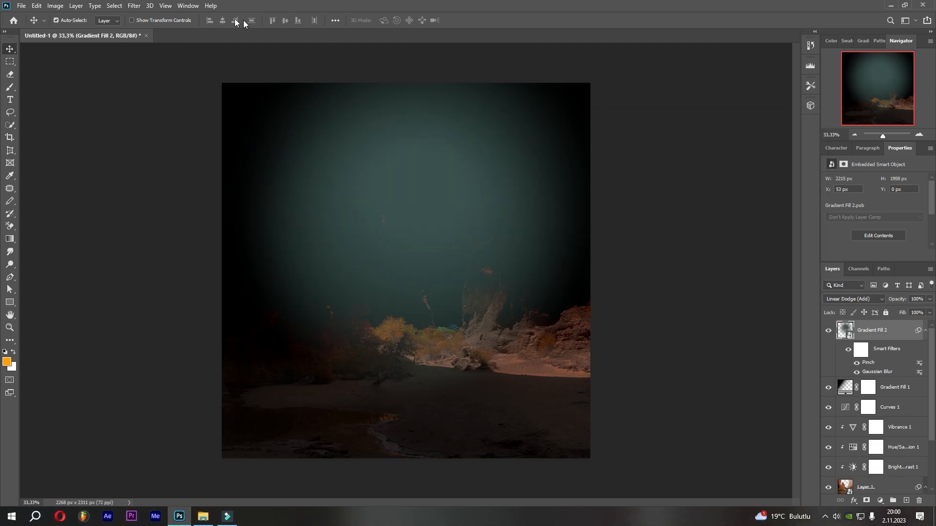
- Apply a Motion Blur at a 60° angle and 1115 pixels distance to Gradient Fill 2, and compare the layer with and without it
left_click(137, 6)
mouse_move(173, 115)
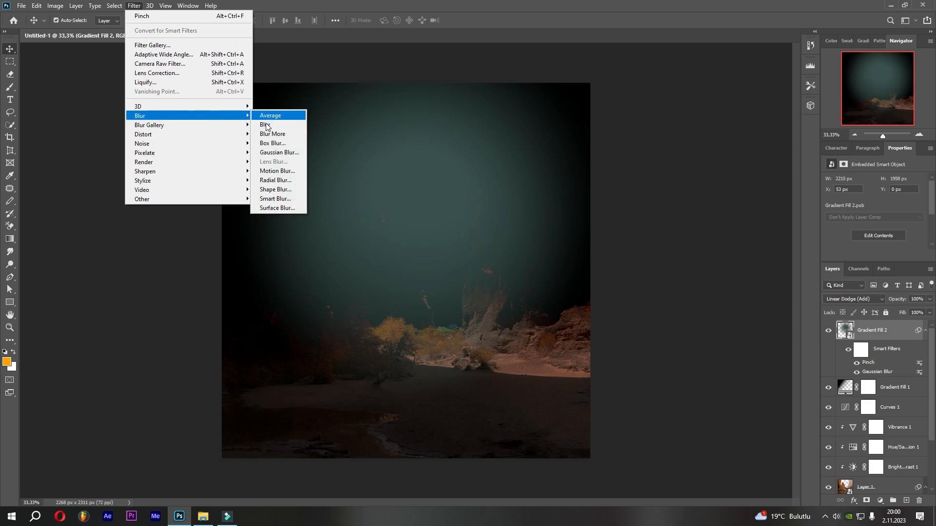
left_click(279, 170)
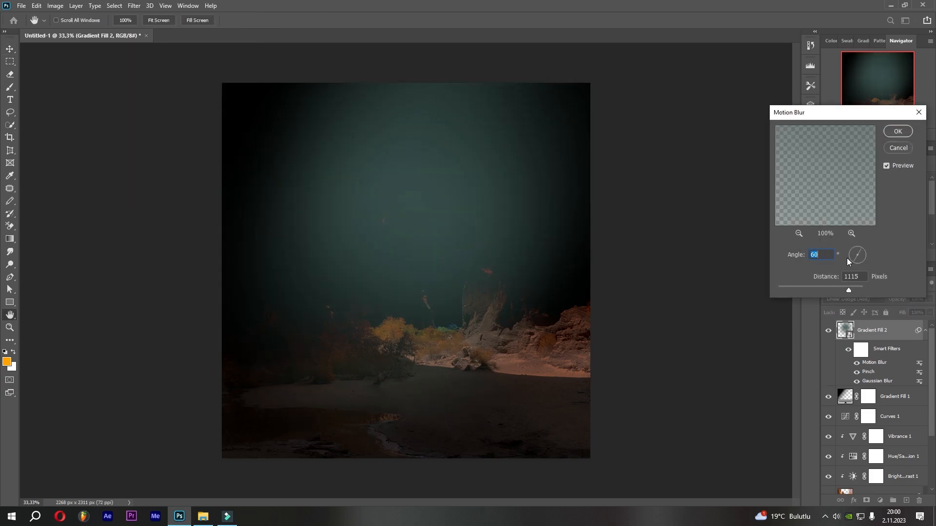
left_click(898, 132)
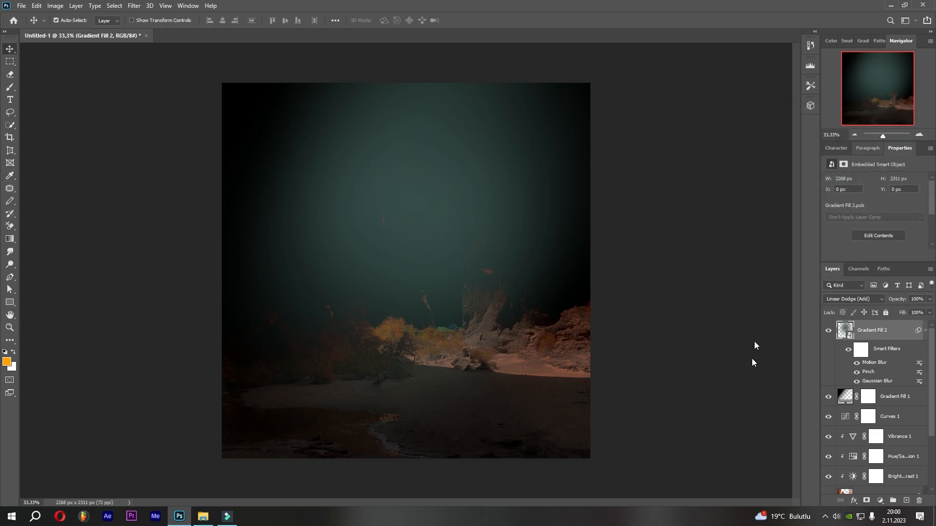
left_click(857, 362)
left_click(857, 363)
- Apply a Camera Raw filter to the Gradient Fill 2 layer with Texture lowered to -100
left_click(880, 333)
left_click(134, 6)
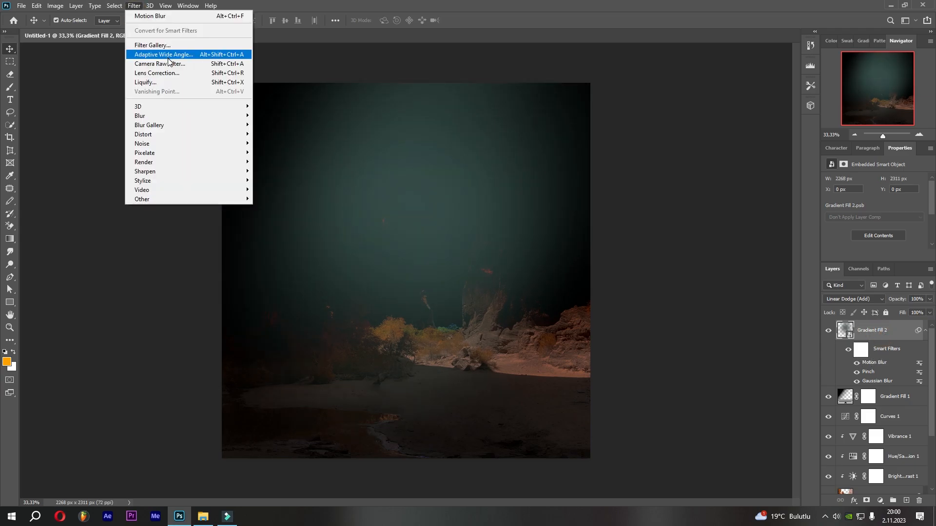
left_click(159, 63)
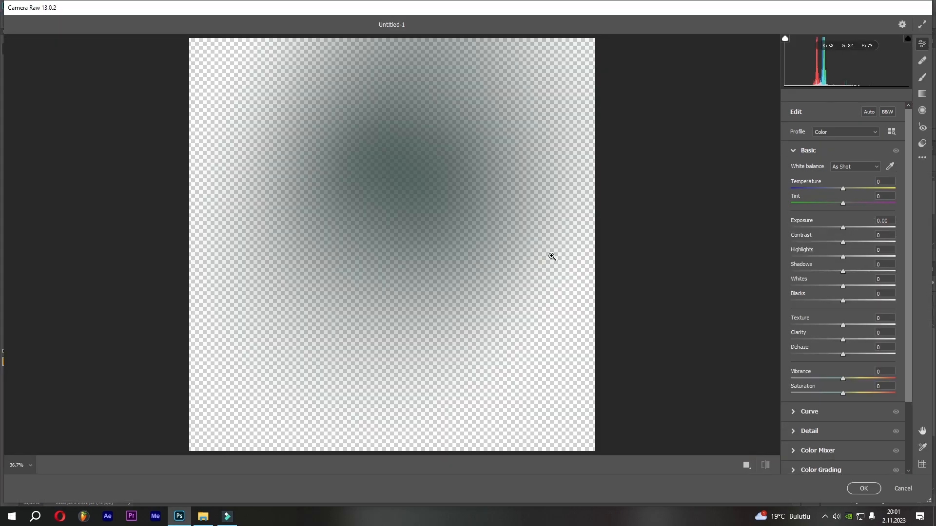
left_click_drag(820, 326, 763, 323)
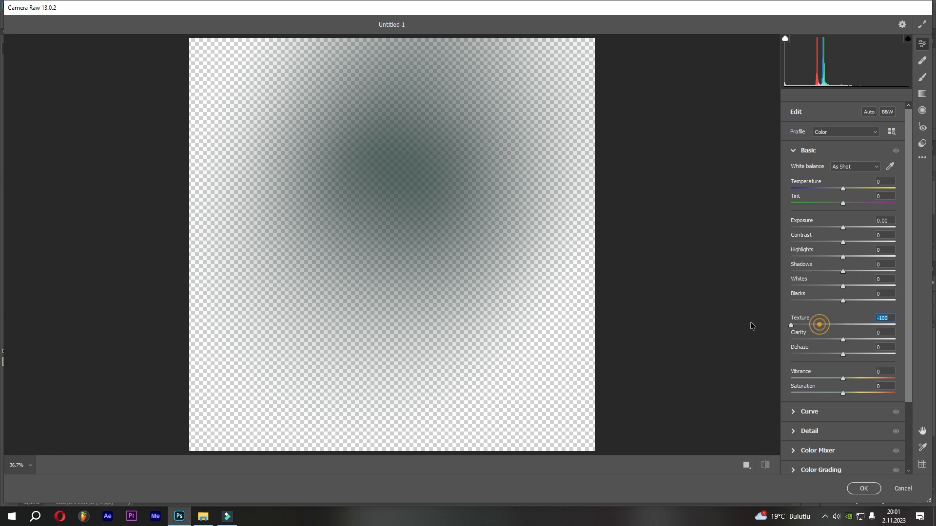
left_click(863, 489)
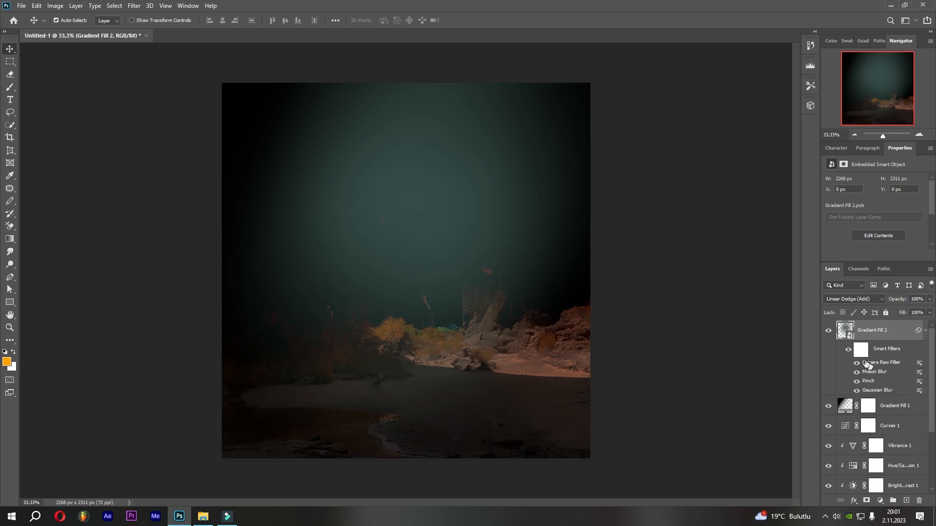
- Add a Hue/Saturation adjustment clipped to Gradient Fill 2, shifting the teal hue towards green and setting the lightness to -36
left_click(880, 500)
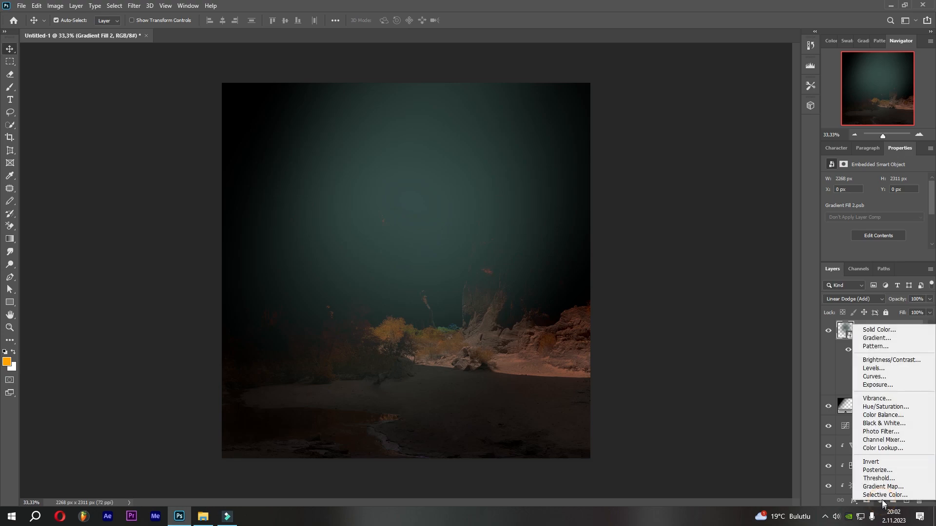
left_click(882, 407)
mouse_move(864, 217)
left_mouse_down()
mouse_move(845, 216)
mouse_move(856, 215)
left_mouse_up()
scroll(894, 239, "down", 2)
left_click(906, 209)
left_click(852, 330)
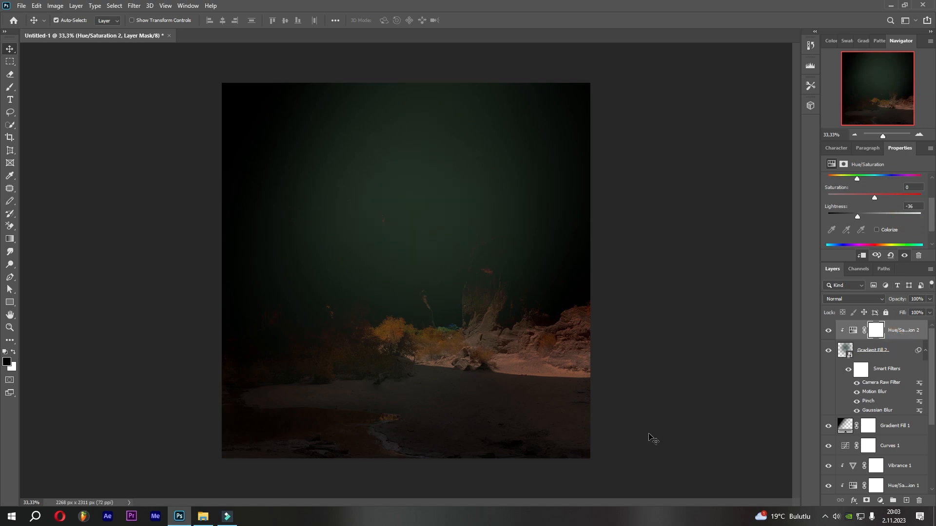
- Place the astronaut-24636 image into the canyon document and scale it proportionally to 85%
left_click(209, 518)
left_click_drag(197, 163, 504, 213)
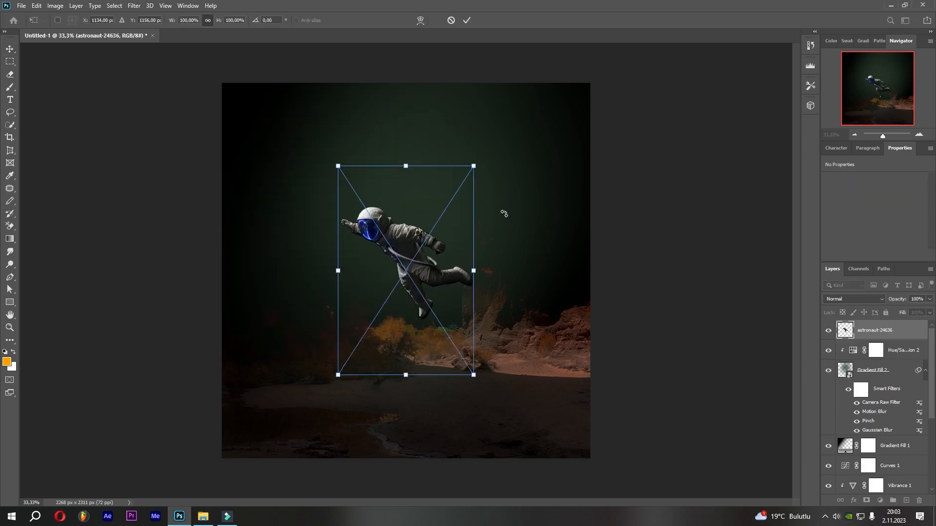
left_click_drag(220, 24, 211, 24)
left_click(208, 21)
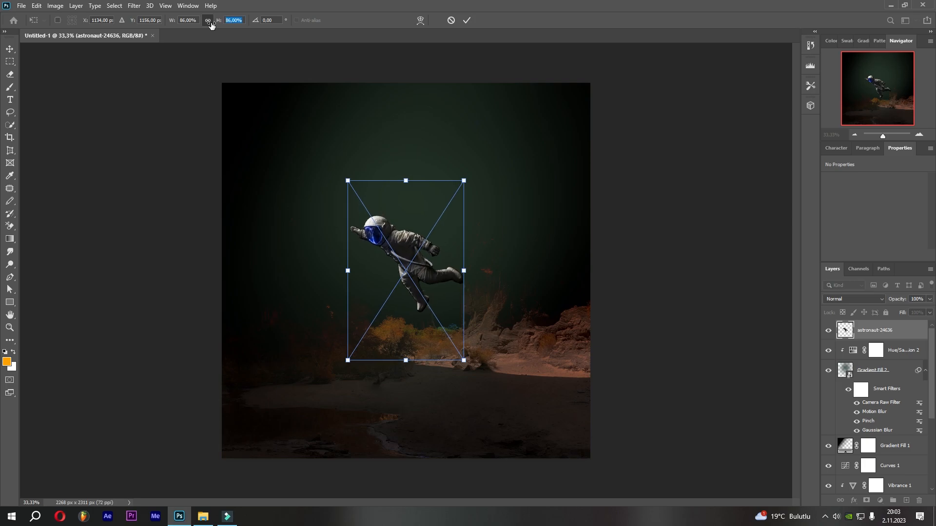
- Move the astronaut up into the centre of the green glow, at about X 836 px and Y 399 px, and commit the placement
left_click_drag(394, 253, 393, 158)
key("Right")
key("Right")
key("Right")
key("Right")
key("Right")
key("Right")
key("Right")
key("Right")
key("Right")
key("Right")
key("Right")
key("Right")
key("Right")
key("Right")
key("Right")
key("Right")
key("Right")
key("Right")
key("Right")
key("Right")
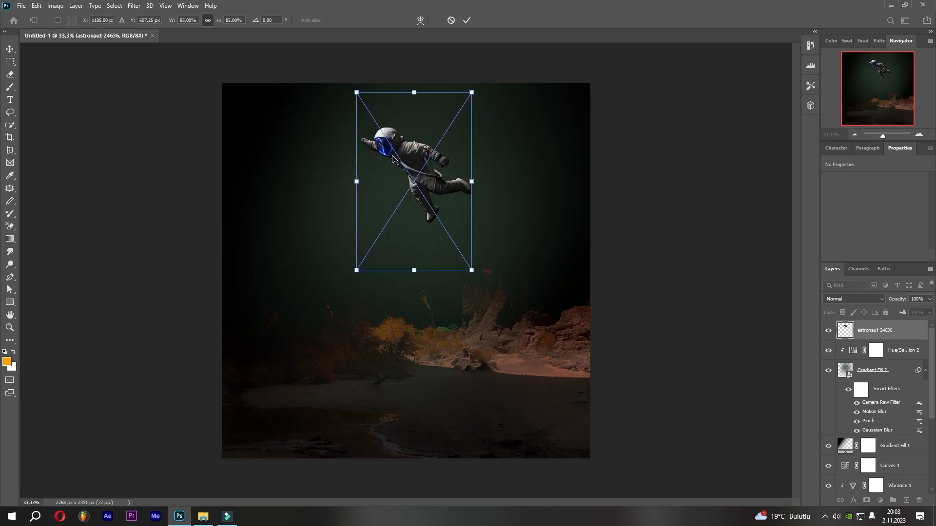
key("Up")
key("Up")
key("Up")
key("Up")
key("Up")
key("Up")
key("Down")
key("Down")
key("Down")
key("Down")
key("Down")
key("Down")
key("Down")
key("Down")
key("Down")
key("Down")
key("Down")
key("Down")
key("Down")
key("Down")
key("Down")
key("Down")
key("Down")
key("Down")
key("Down")
key("Down")
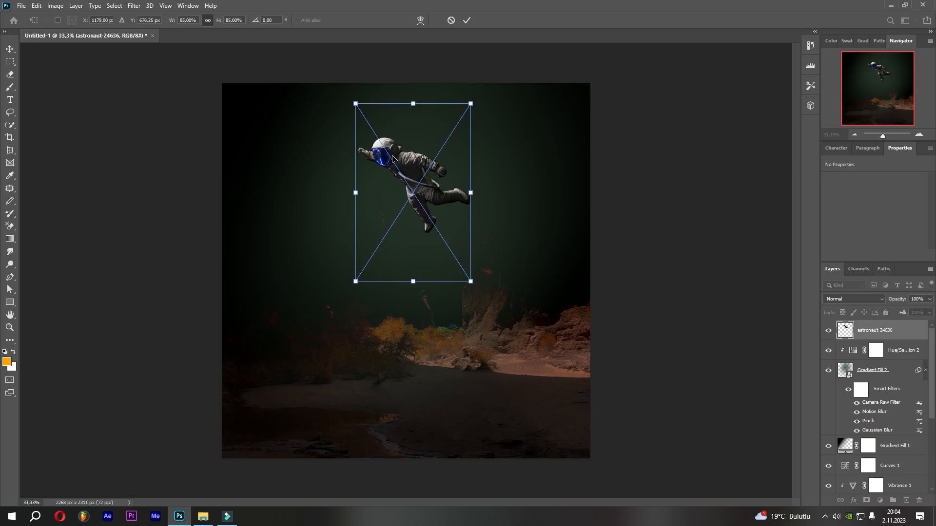
left_click(466, 20)
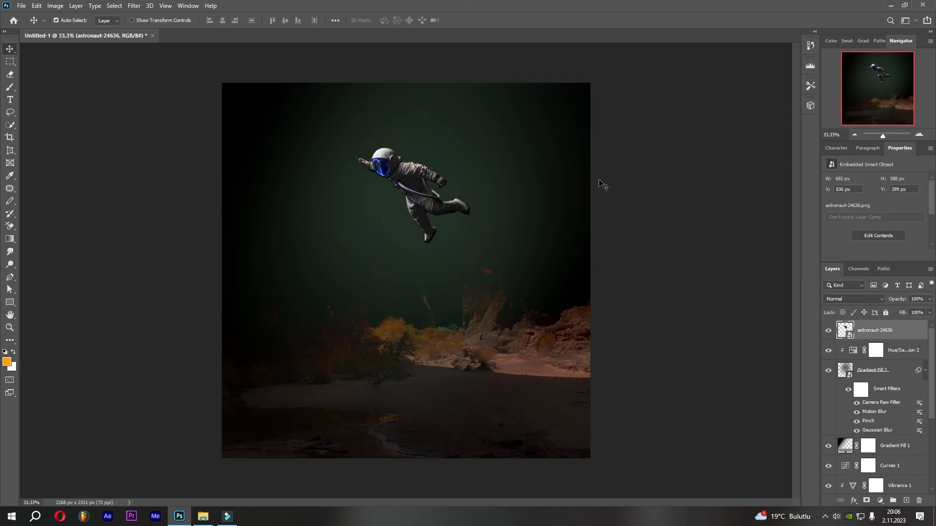
- Lower the astronaut layer's opacity to 75% and add a clipped Brightness/Contrast adjustment with brightness -38 and contrast -46
left_click_drag(897, 300, 884, 303)
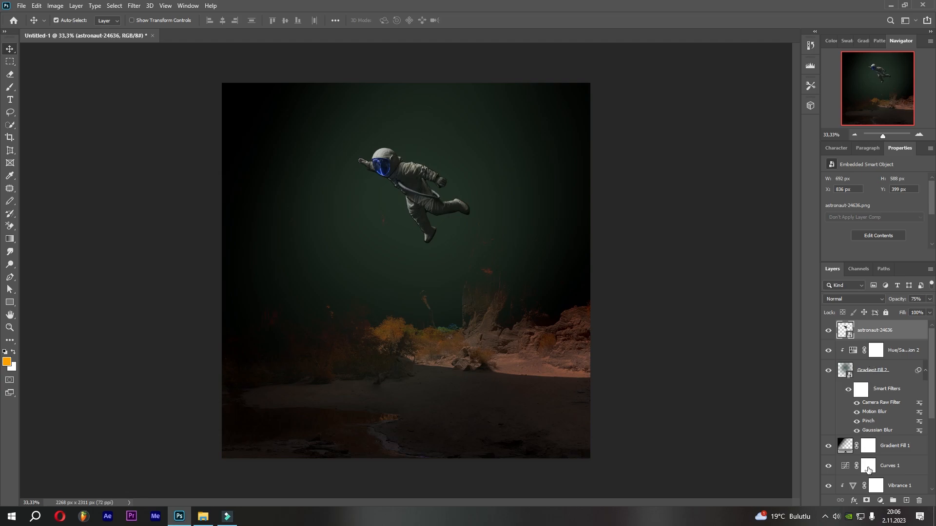
left_click(879, 501)
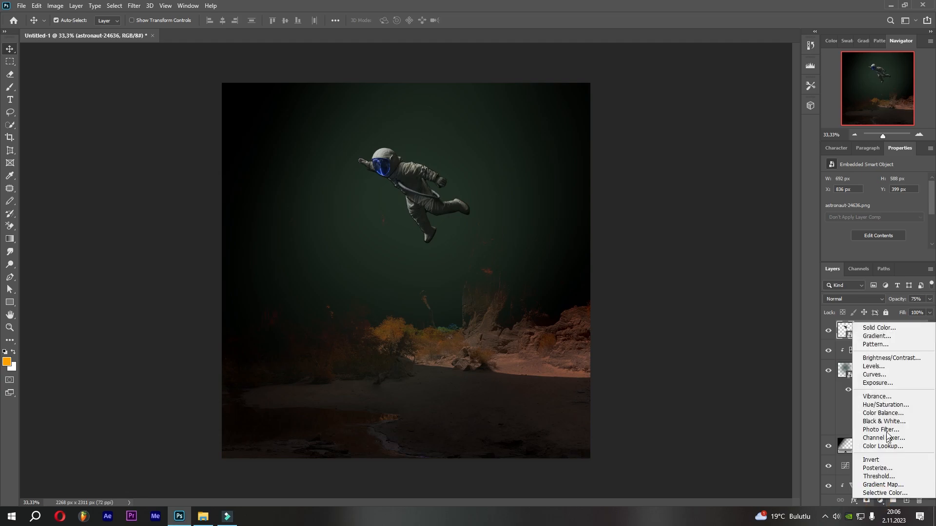
left_click(883, 357)
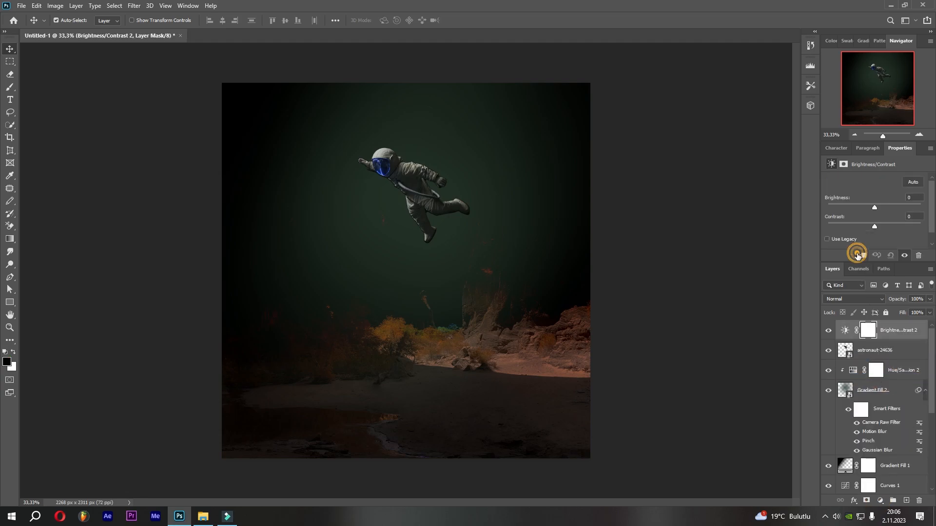
left_click(861, 255)
left_click_drag(873, 208, 862, 207)
double_click(911, 197)
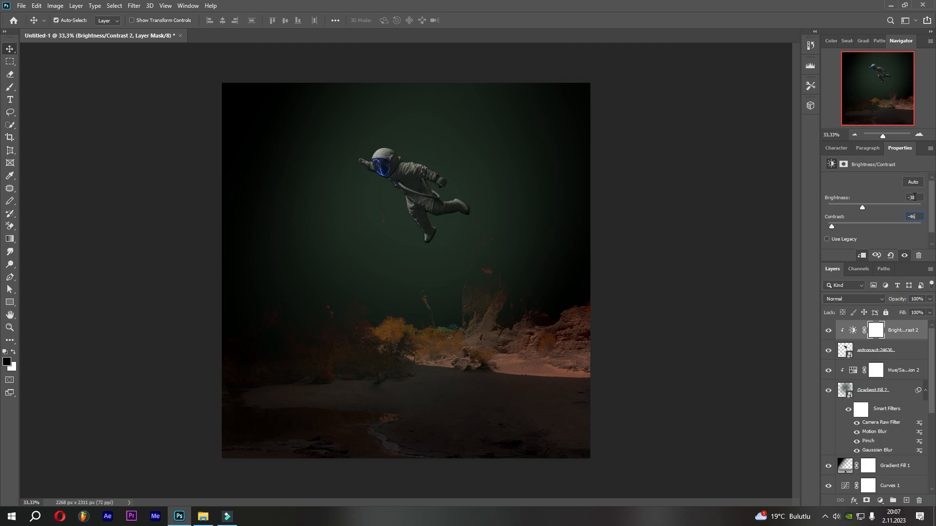
- Add a Vibrance adjustment clipped to the astronaut with vibrance -50 and saturation -60
left_click(880, 501)
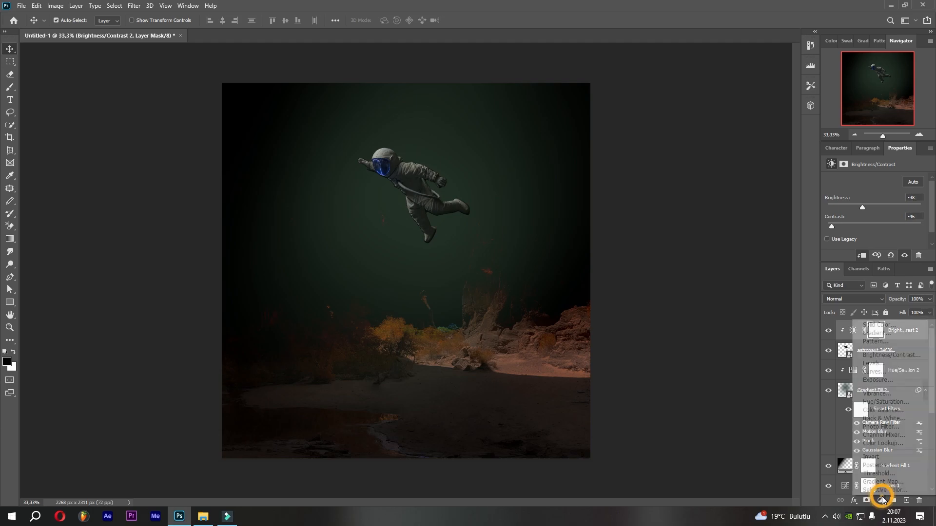
left_click(886, 394)
left_click(911, 181)
type("50")
key("Return")
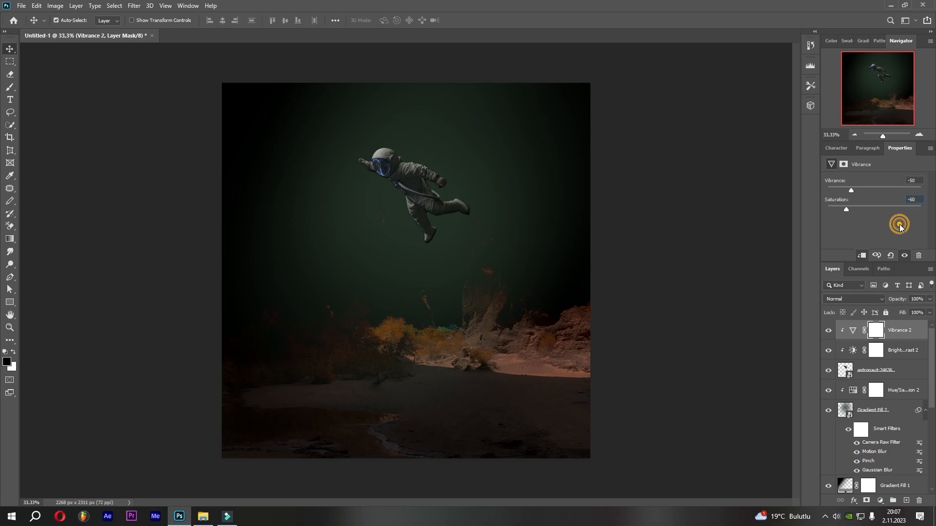
- Load the astronaut's outline as a selection and add a Gradient Fill layer limited to it above the Vibrance 2 layer
left_click(847, 371)
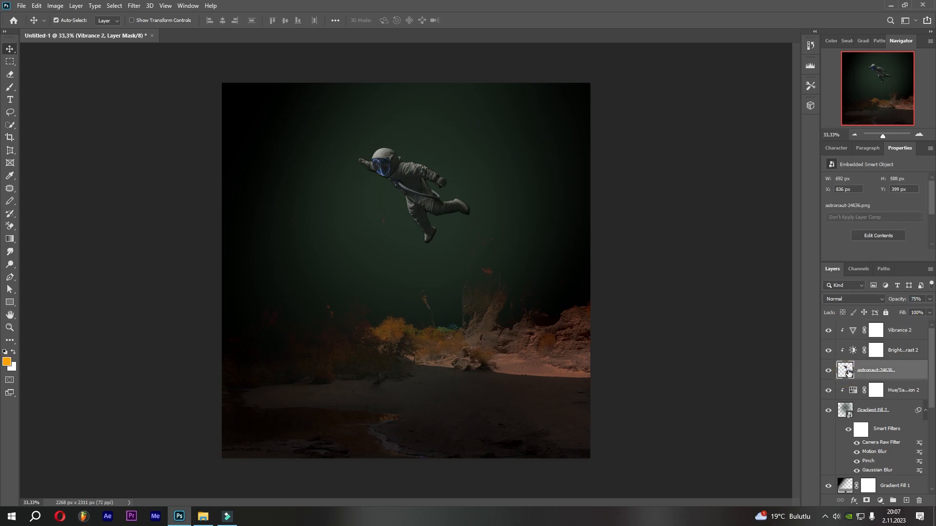
left_click(847, 371, "ctrl")
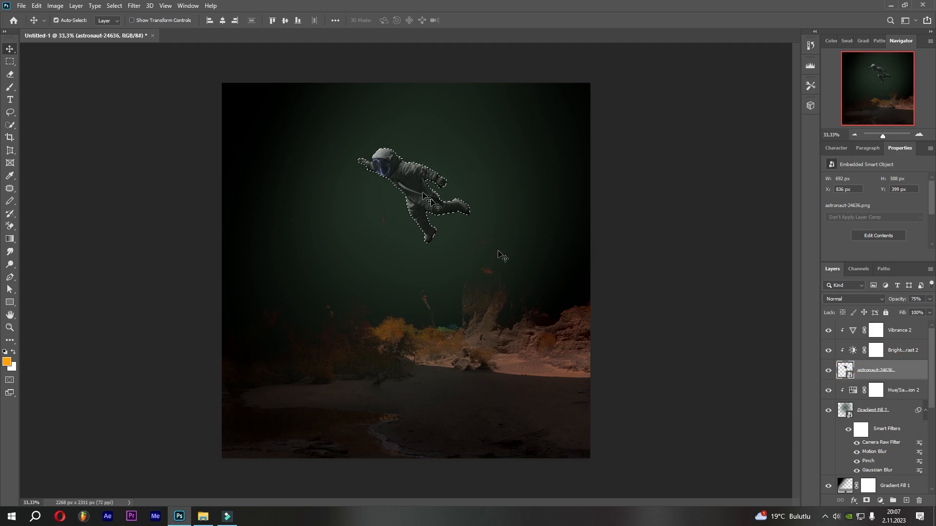
left_click(901, 330)
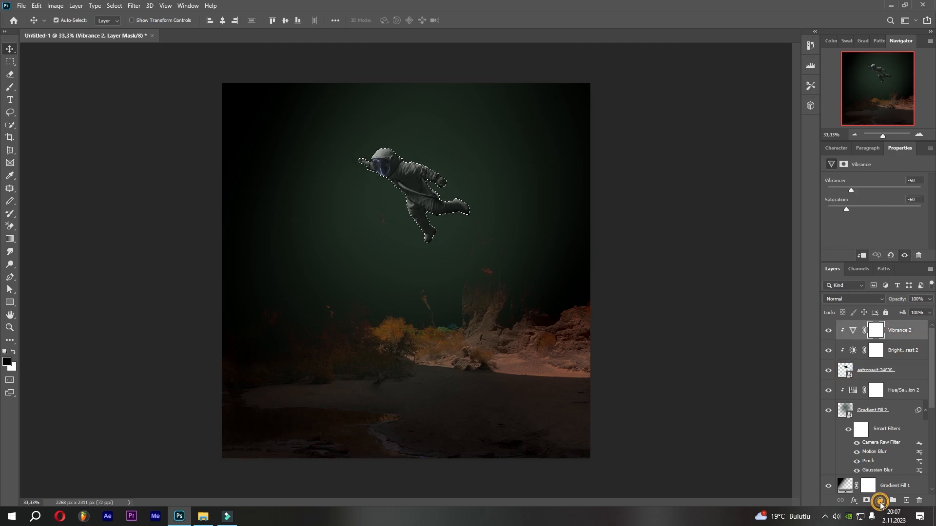
left_click(880, 501)
left_click(880, 338)
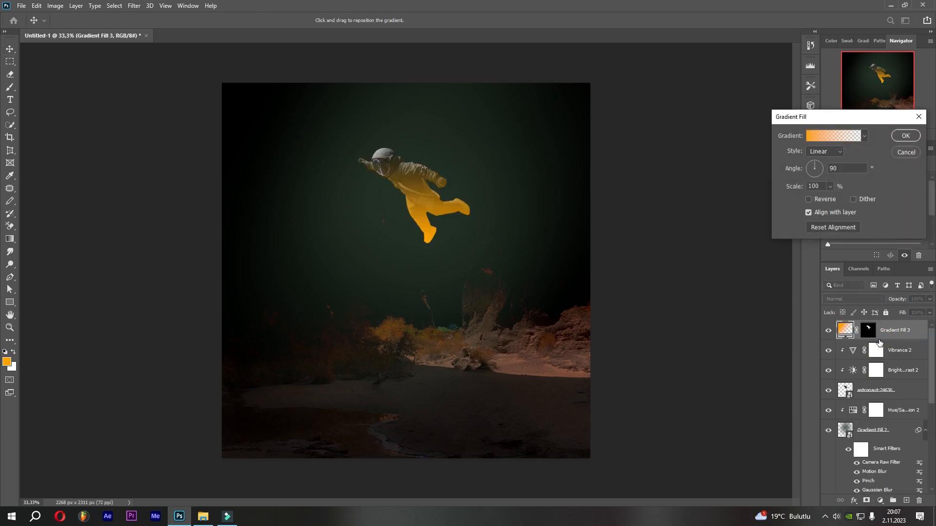
- Change the astronaut gradient fill's colour to black (000000), keeping the fade to transparent
left_click(827, 134)
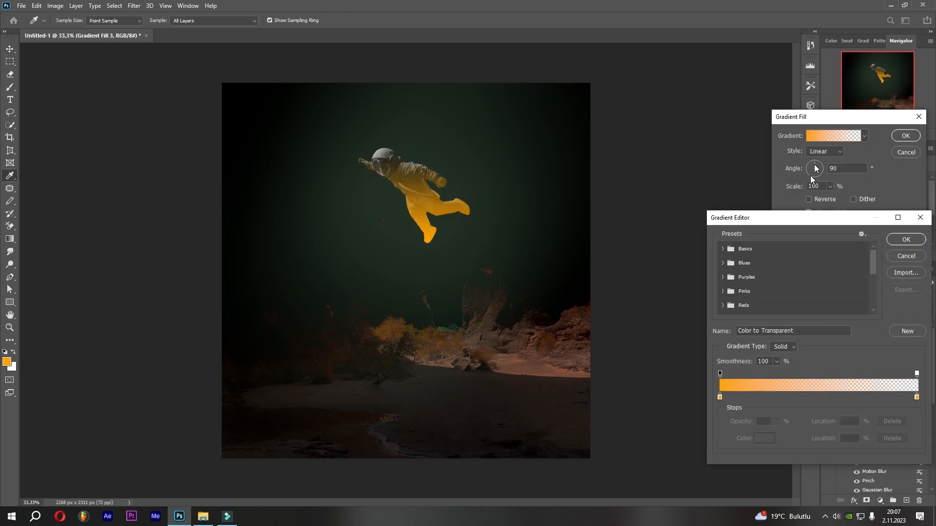
left_click(720, 397)
left_click(917, 397)
left_click(887, 438)
left_click(720, 397)
left_click(764, 438)
left_click_drag(736, 391, 613, 411)
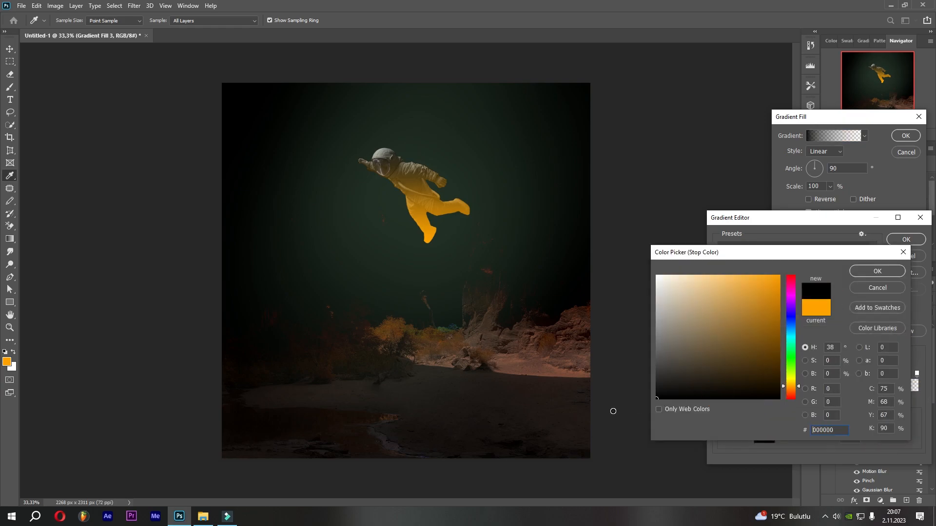
left_click(879, 271)
- Move the gradient's 0% opacity stop to location 75% and its opacity midpoint to 55%, and accept the gradient
left_click_drag(914, 375, 870, 376)
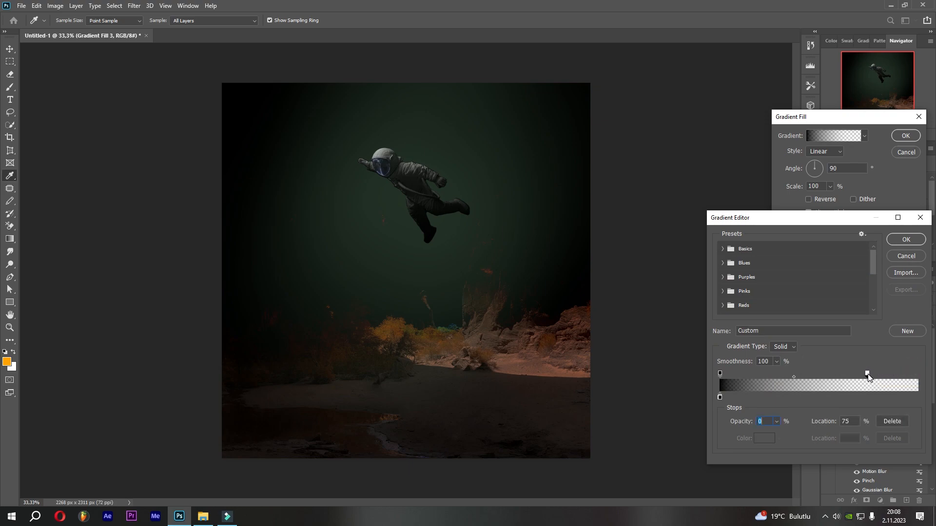
mouse_move(795, 377)
left_mouse_down()
mouse_move(824, 376)
mouse_move(802, 376)
left_mouse_up()
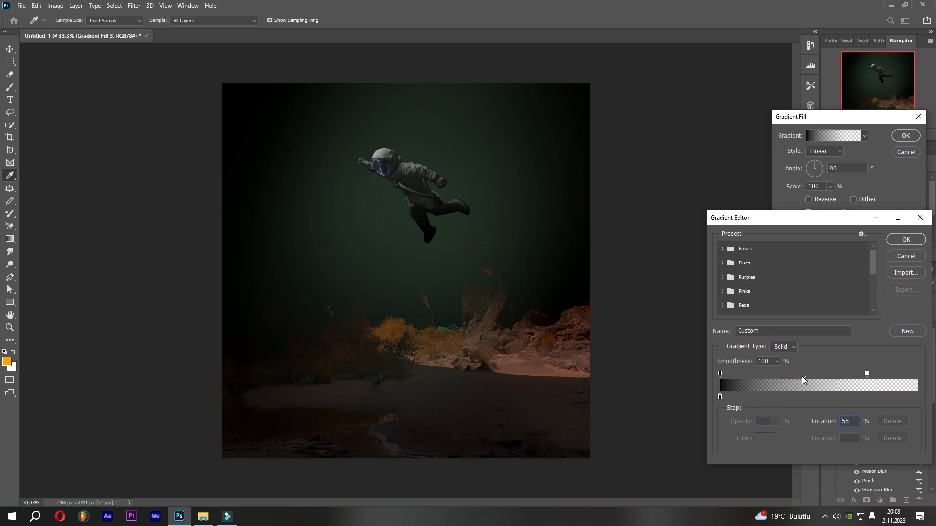
left_click(900, 241)
- Set the astronaut gradient fill's angle to 48.1° and apply the fill
left_click_drag(822, 170, 819, 164)
key("Up")
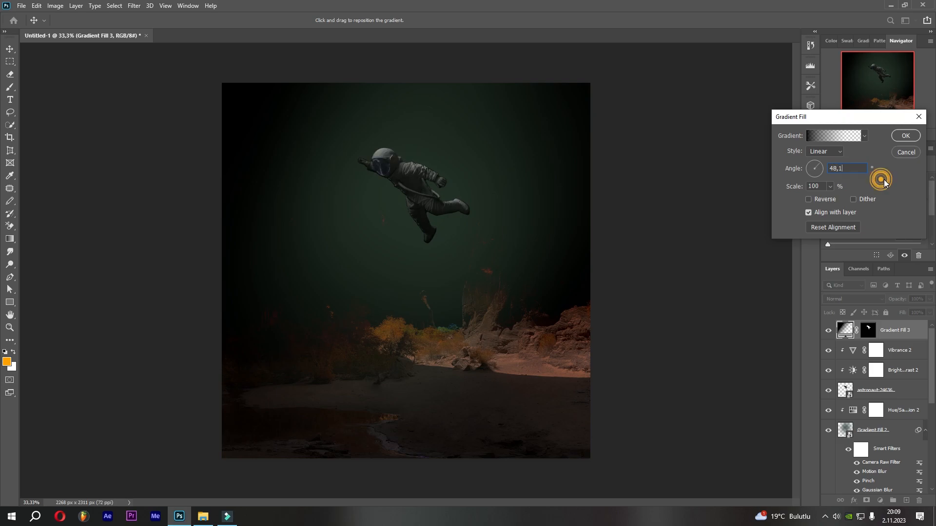
left_click(899, 137)
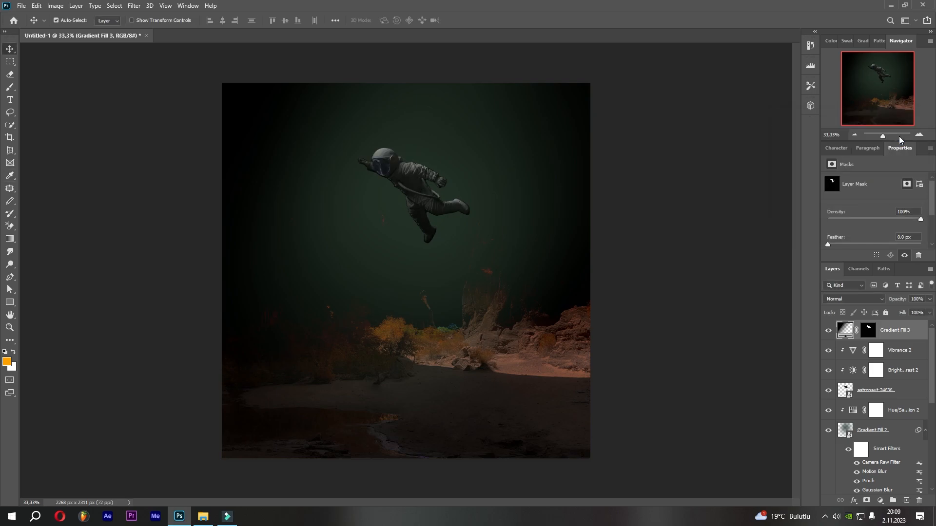
- Set Gradient Fill 3 to Luminosity blend mode at 38% opacity and compare the astronaut with and without it
left_click(868, 299)
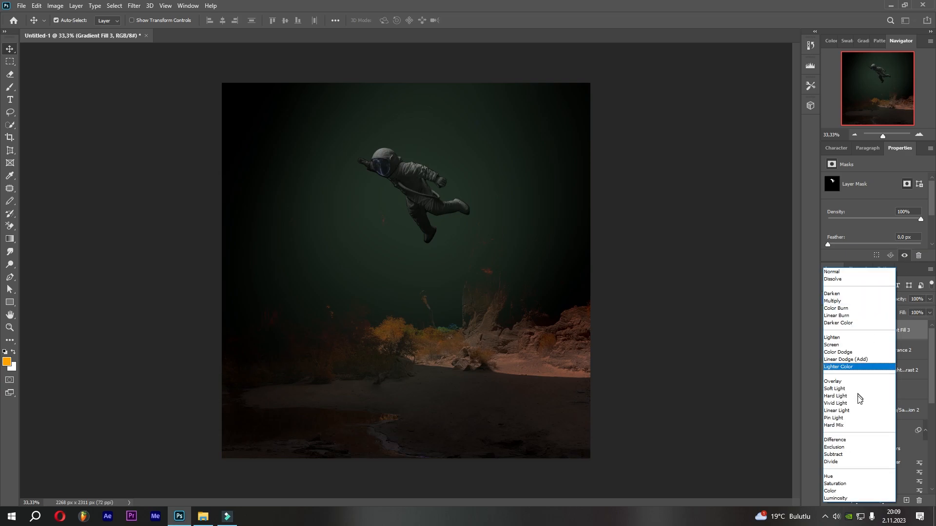
left_click(842, 498)
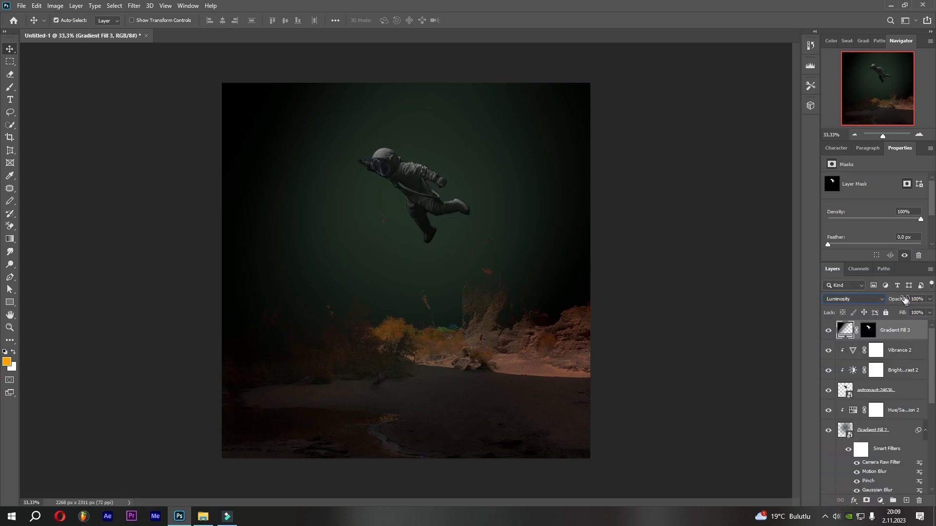
left_click_drag(899, 300, 883, 302)
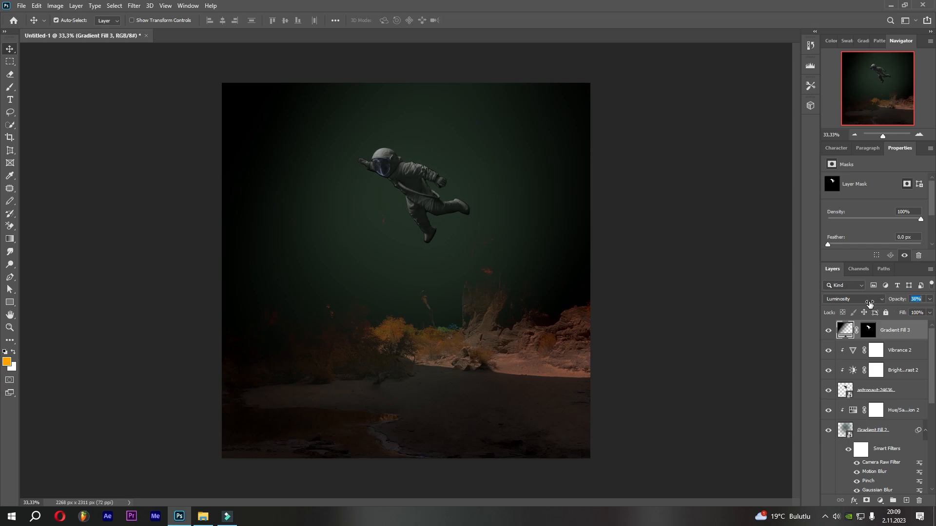
left_click(828, 331)
left_click(828, 330)
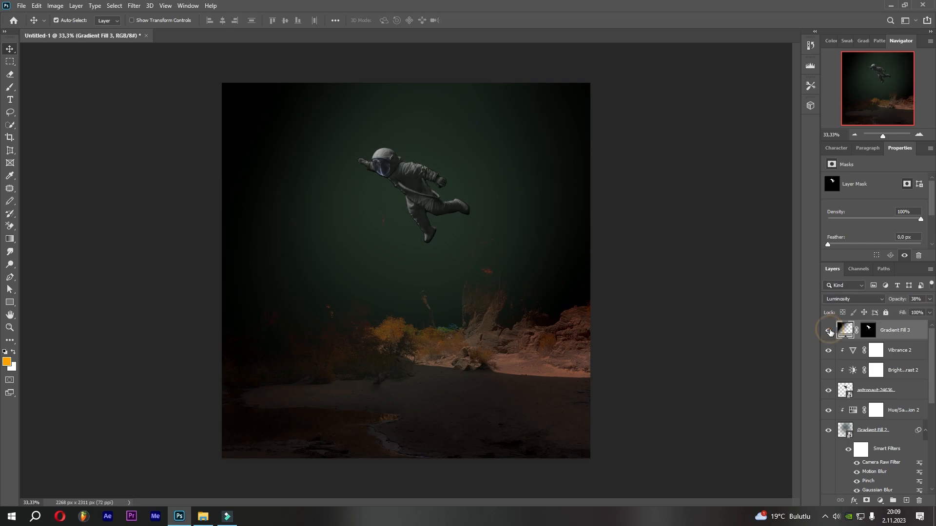
- Stamp all visible layers into a new merged layer above Gradient Fill 3
key("ctrl+shift+alt+e")
left_click_drag(844, 332, 845, 334)
key("ctrl+shift+alt+e")
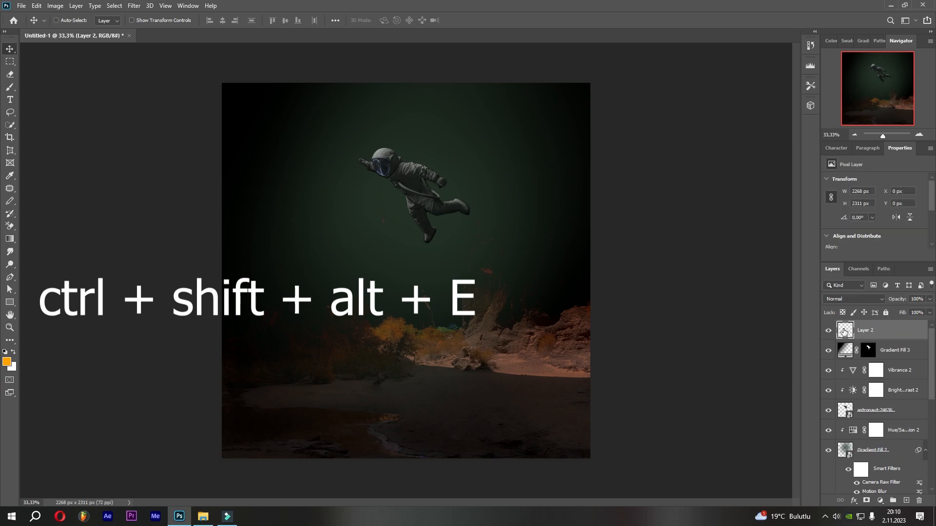
- Apply Camera Raw adjustments to Layer 2 with texture -27, clarity -26, dehaze +8 and vibrance +9
left_click(134, 5)
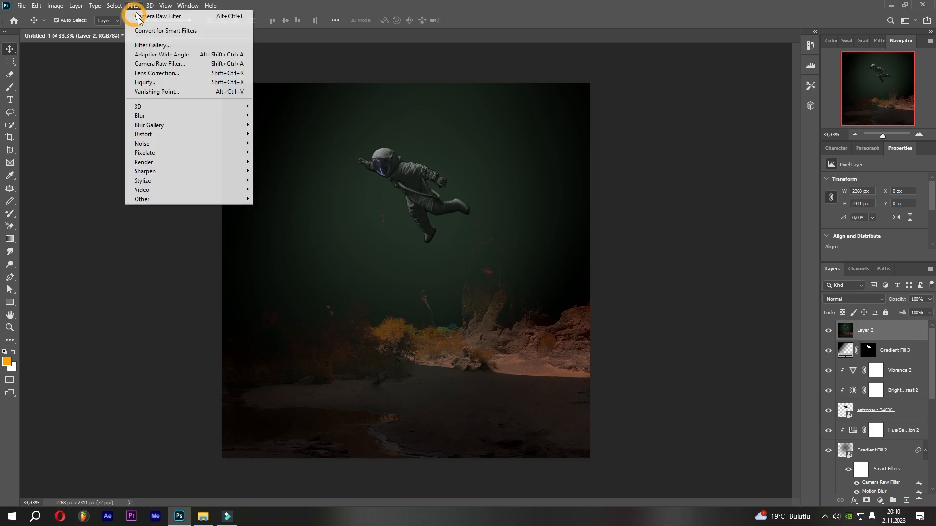
left_click(188, 67)
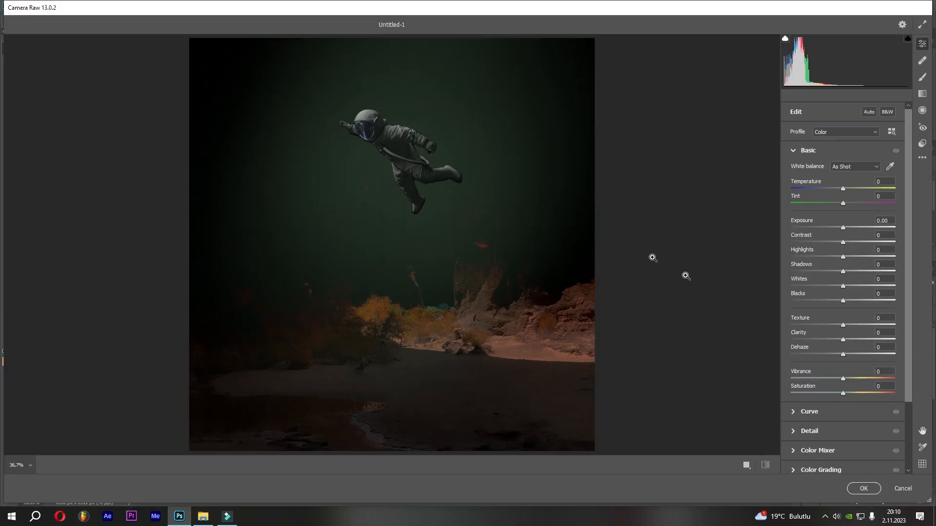
mouse_move(822, 328)
left_mouse_down()
mouse_move(838, 340)
mouse_move(830, 340)
left_mouse_up()
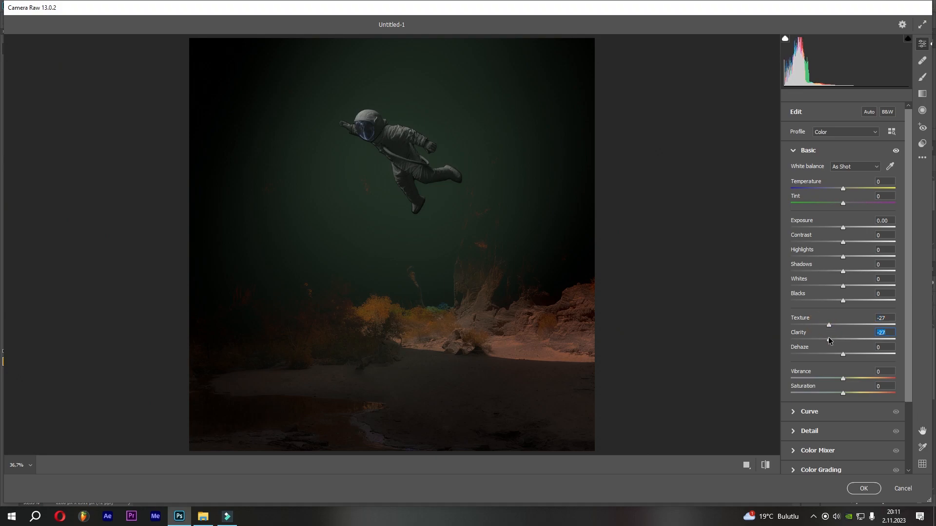
left_click(847, 355)
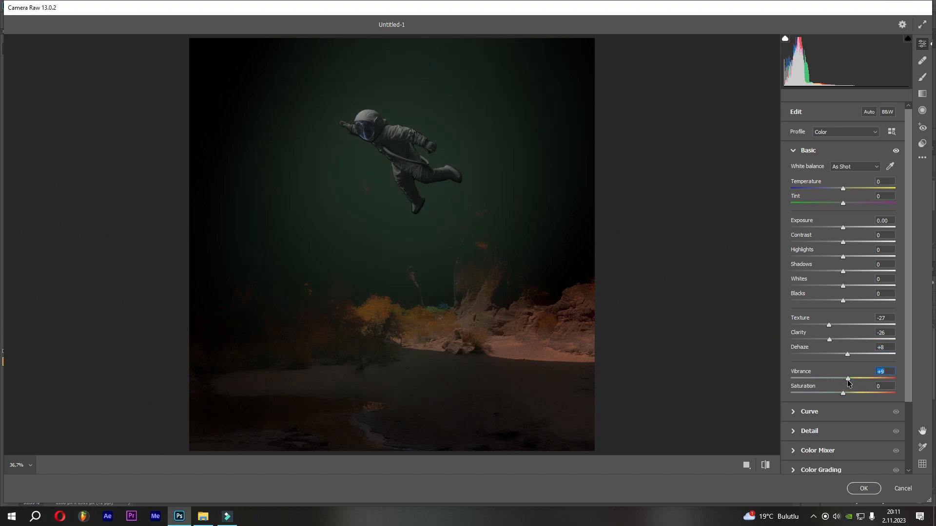
- Set Camera Raw noise reduction to 20, apply the filter, and compare the image with and without Layer 2
left_click(840, 431)
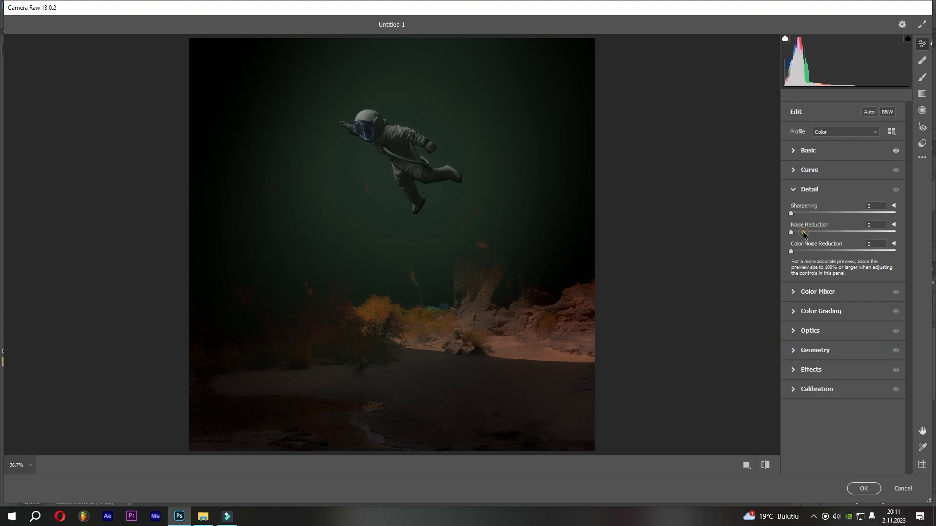
left_click_drag(812, 236, 815, 237)
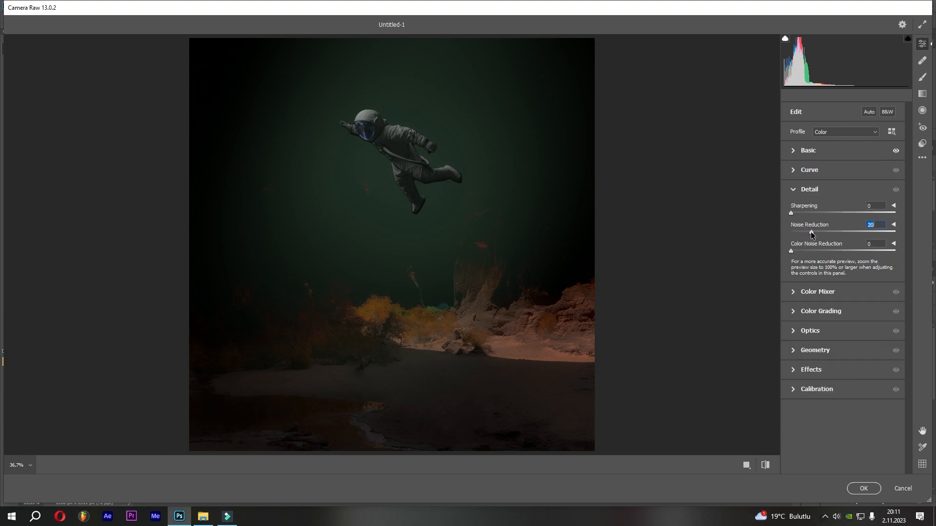
left_click(863, 489)
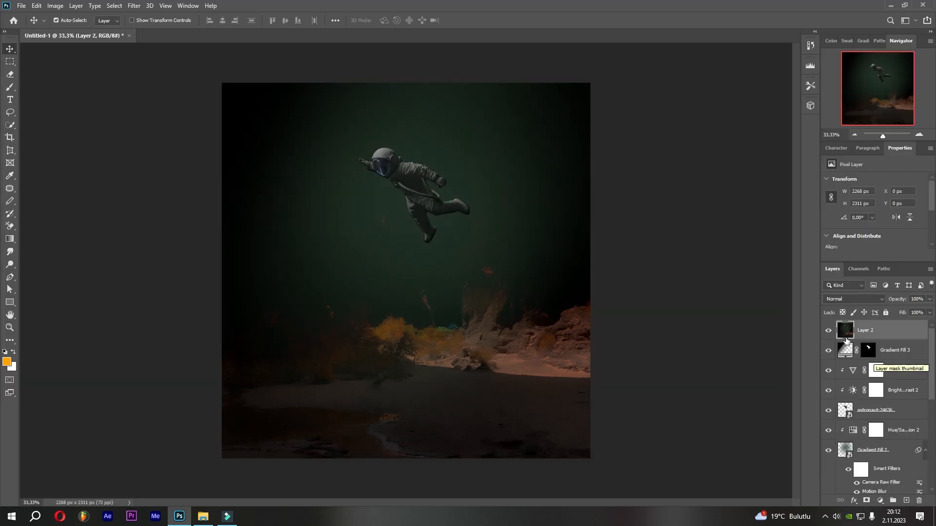
left_click(828, 331)
left_click(829, 332)
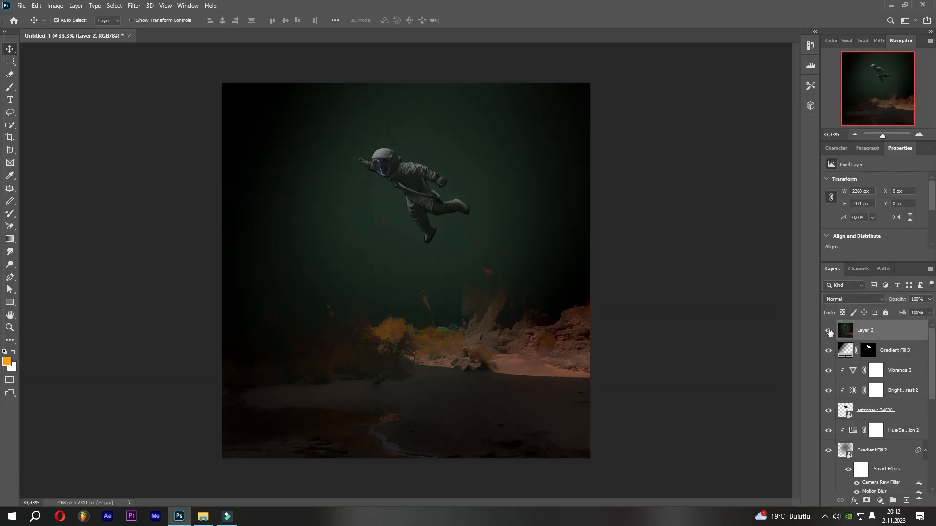
- Stamp the visible layers into another merged layer and add 1.5% uniform noise to it
key("ctrl+shift+alt+e")
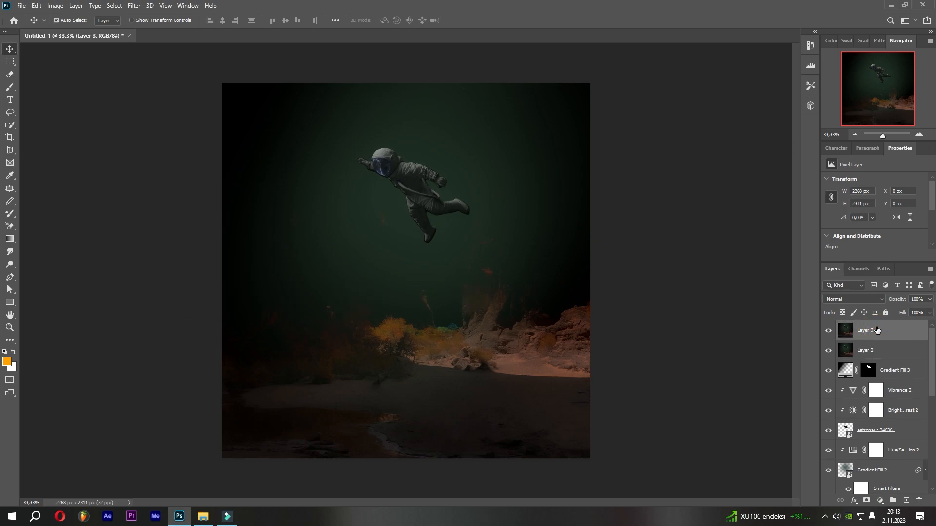
left_click(132, 5)
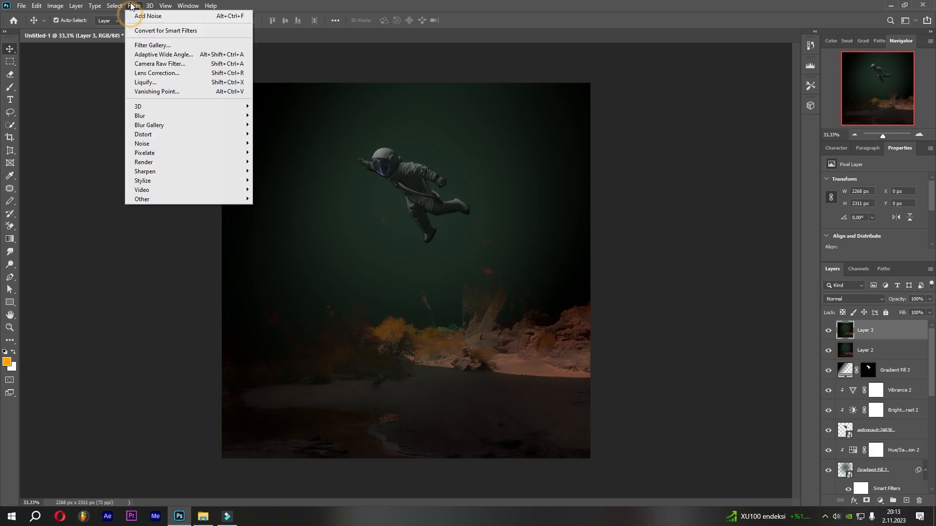
mouse_move(180, 143)
left_click(265, 144)
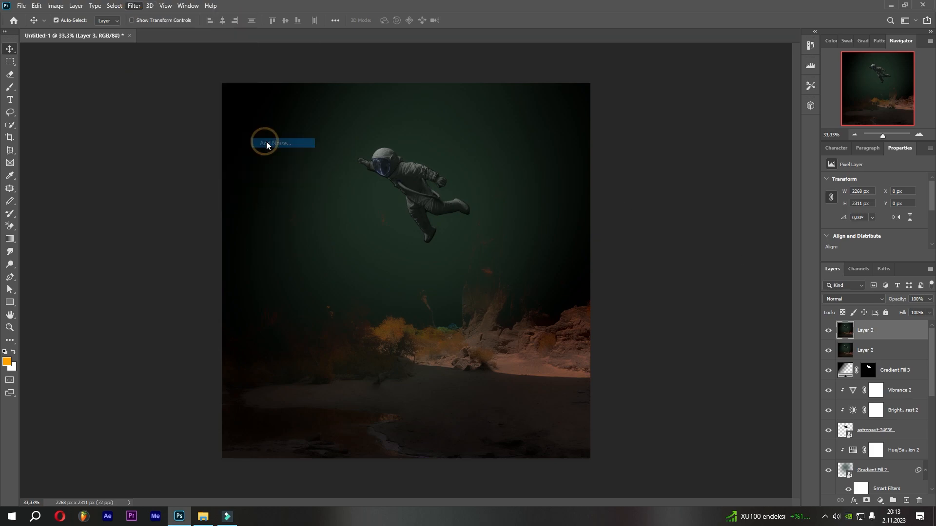
left_click(647, 145)
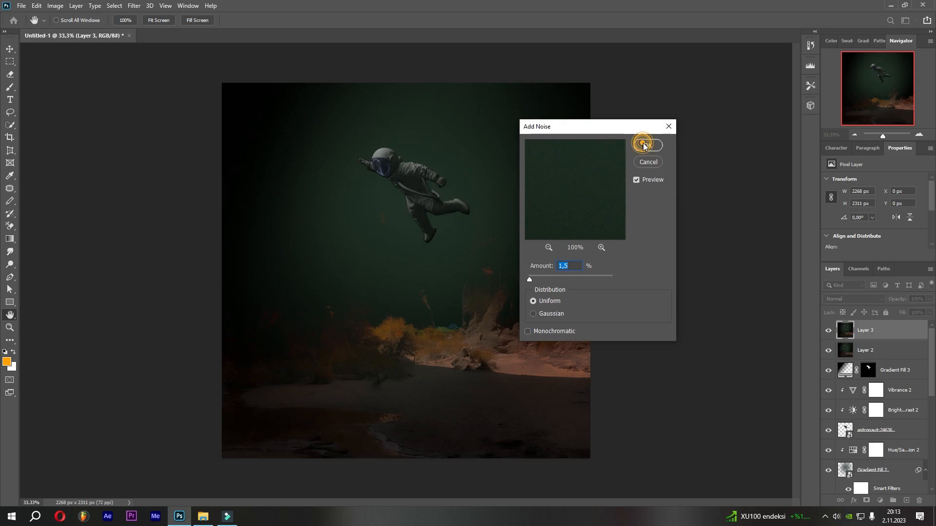
- Add a layer mask to Layer 3 and paint it black over the canyon ground and the horizon bushes with a soft brush
left_click(867, 501)
left_click(871, 330)
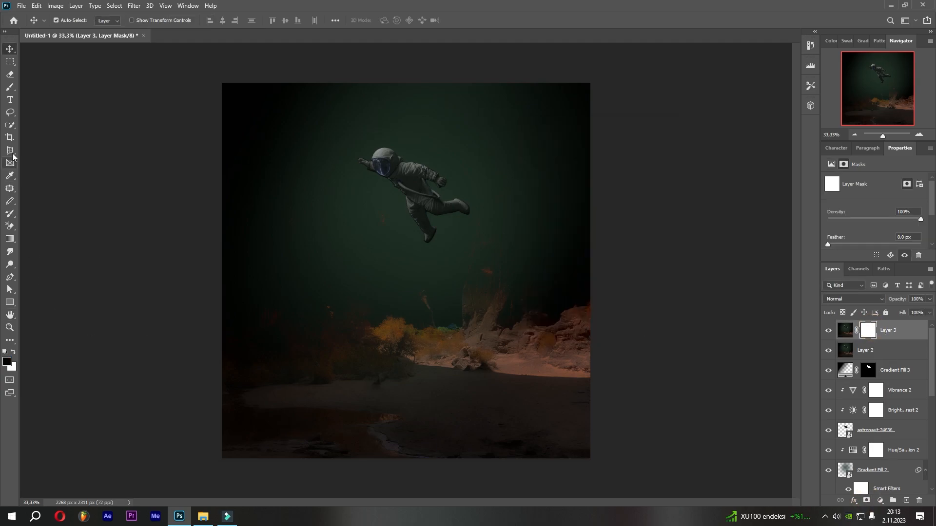
left_click(10, 87)
left_click(230, 335)
right_click(276, 391, "alt")
left_click_drag(578, 453, 538, 406)
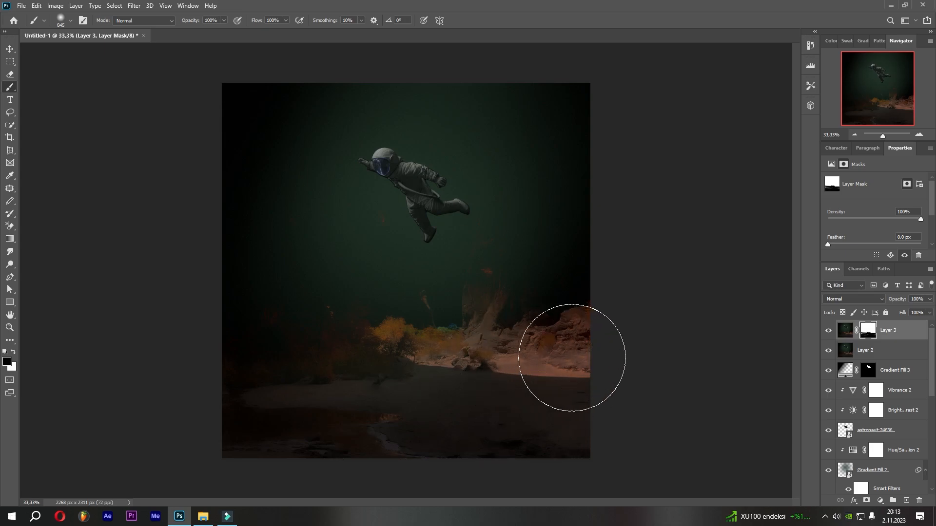
left_click(243, 399)
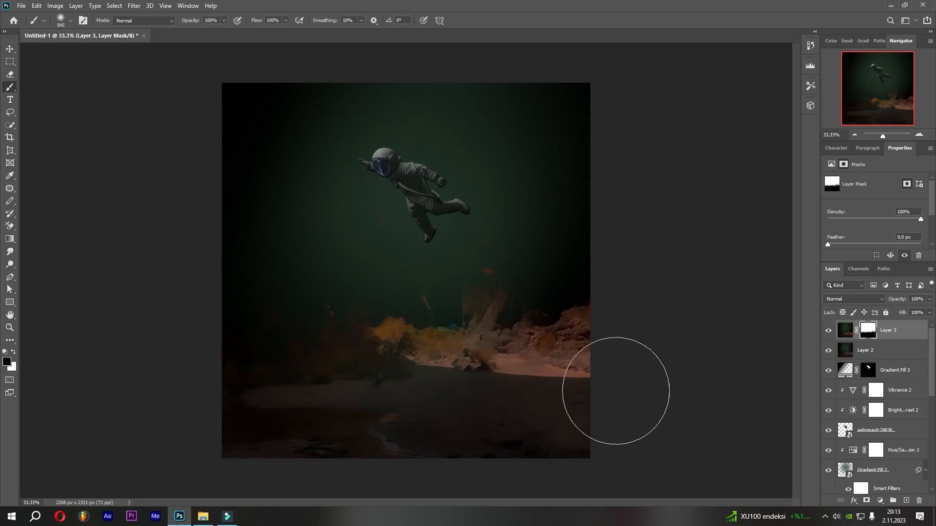
right_click(449, 303, "alt")
left_click(426, 314, "alt")
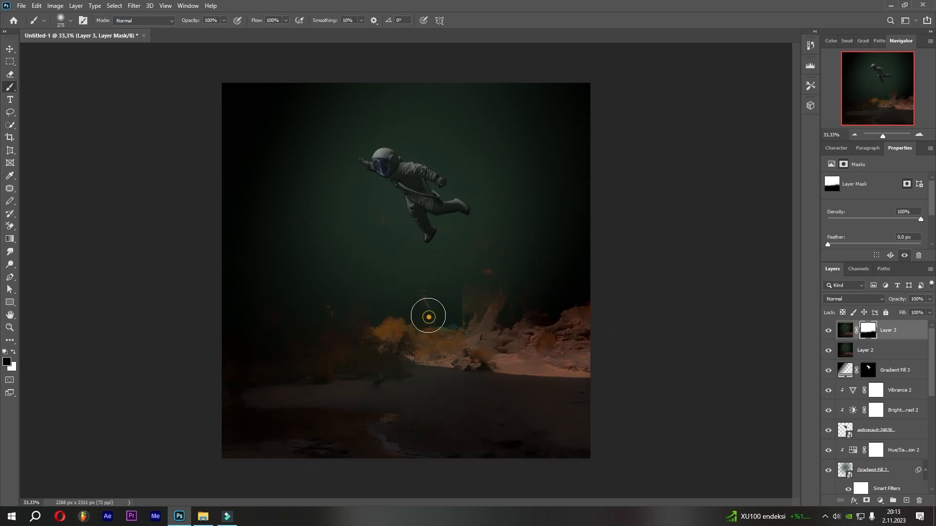
left_click(844, 330)
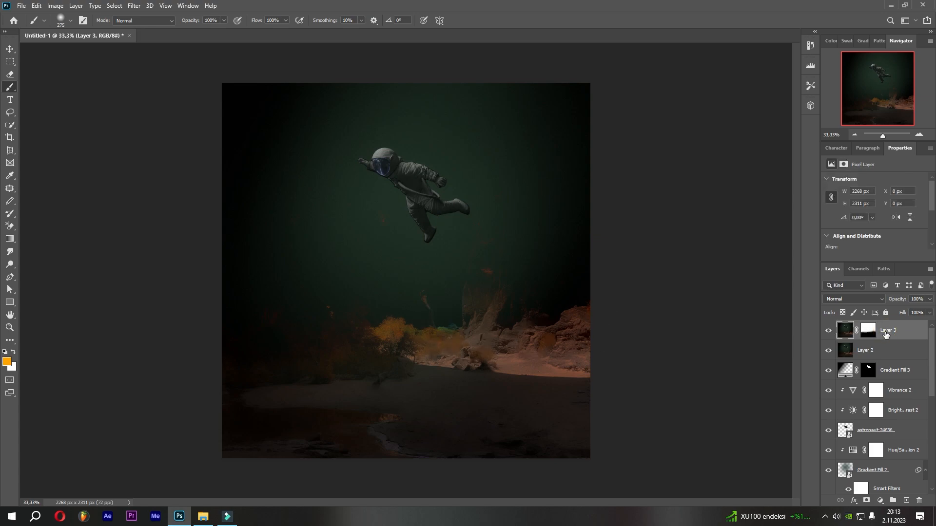
key("ctrl+plus")
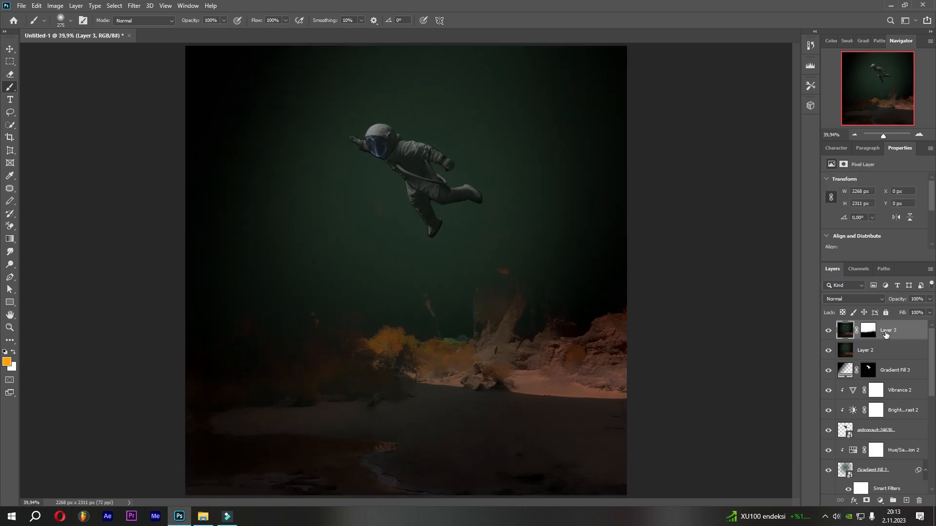